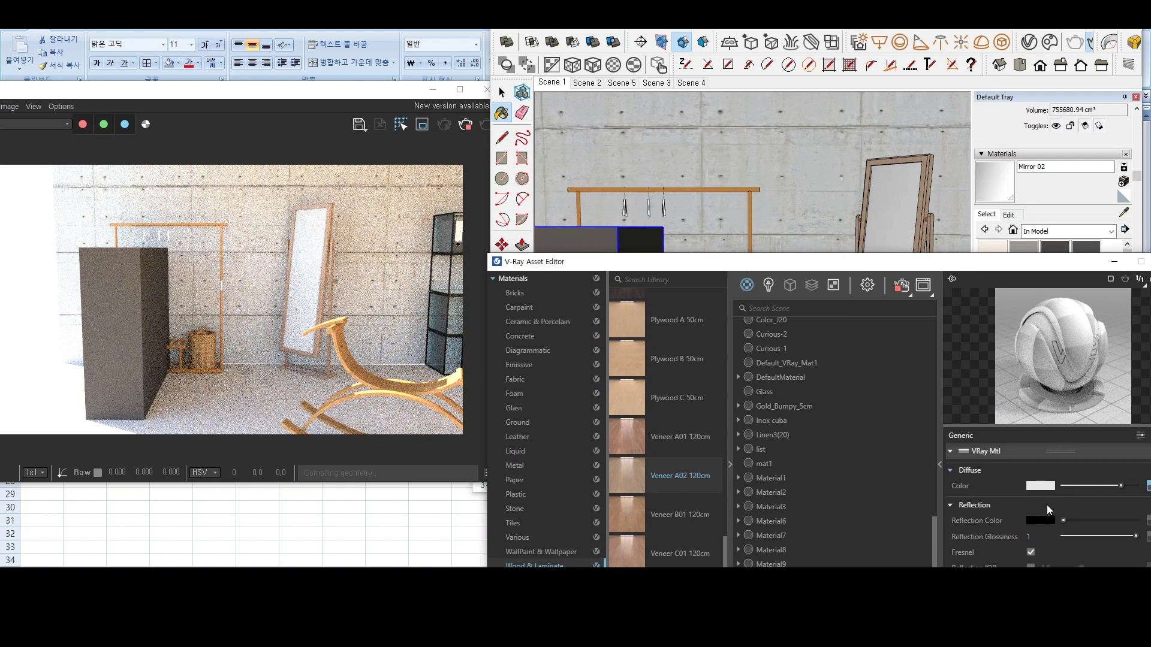
Make Mirror 02's reflection colour white with Fresnel off, then close the Asset Editor.
drag(968, 269, 873, 155)
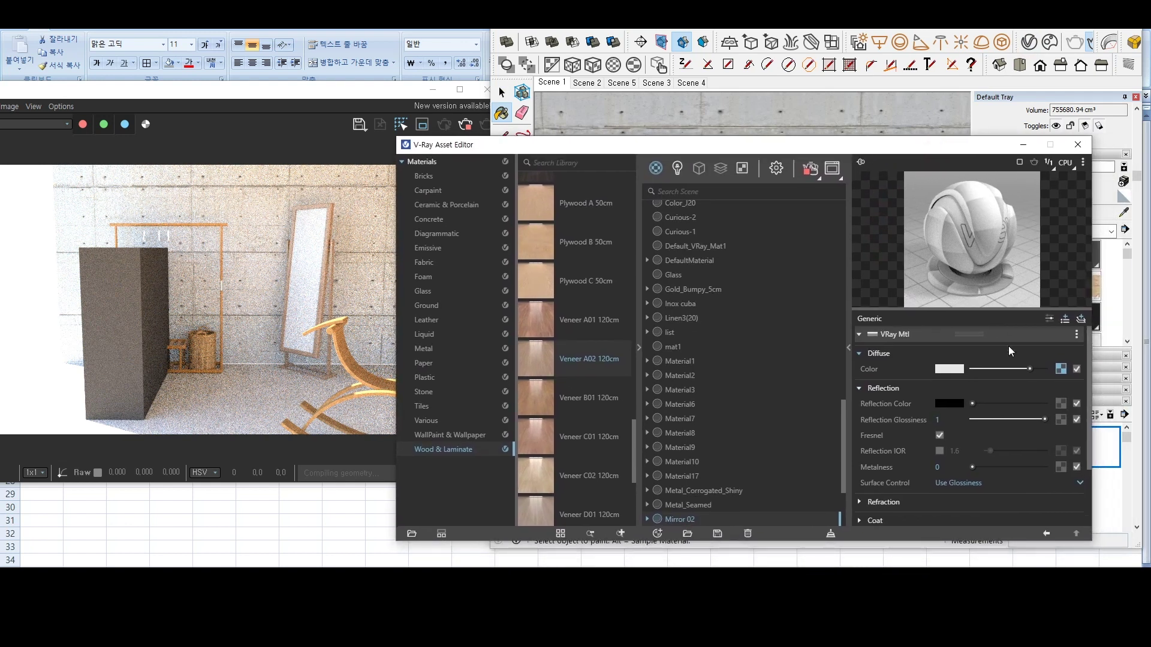
drag(1039, 405, 1040, 405)
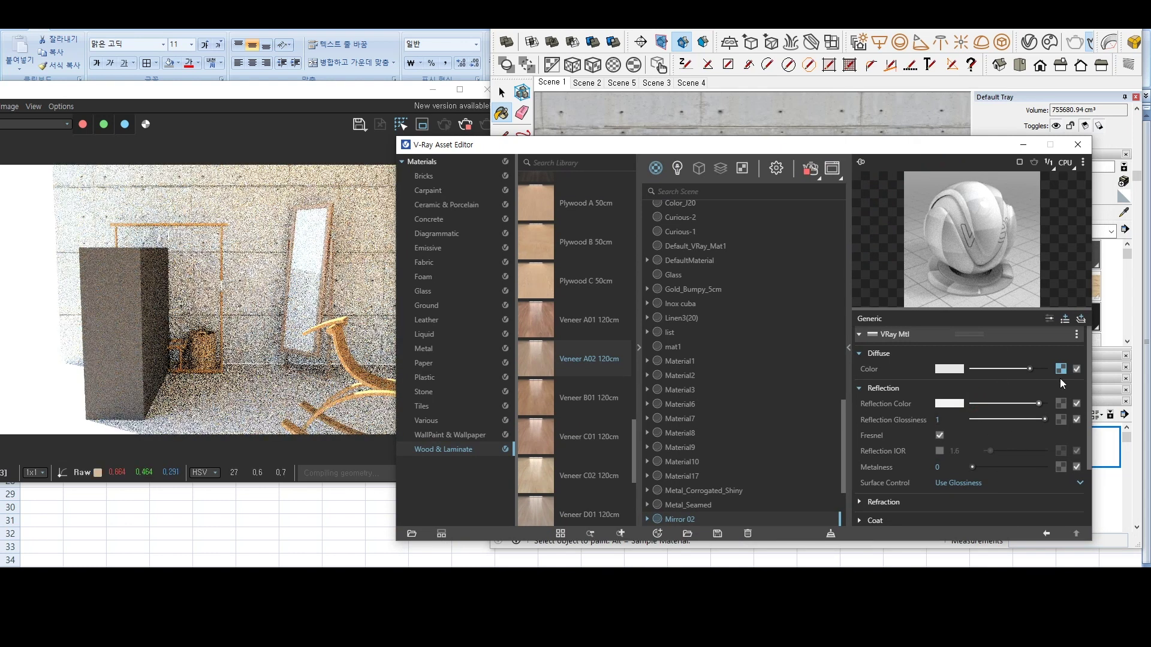
click(939, 436)
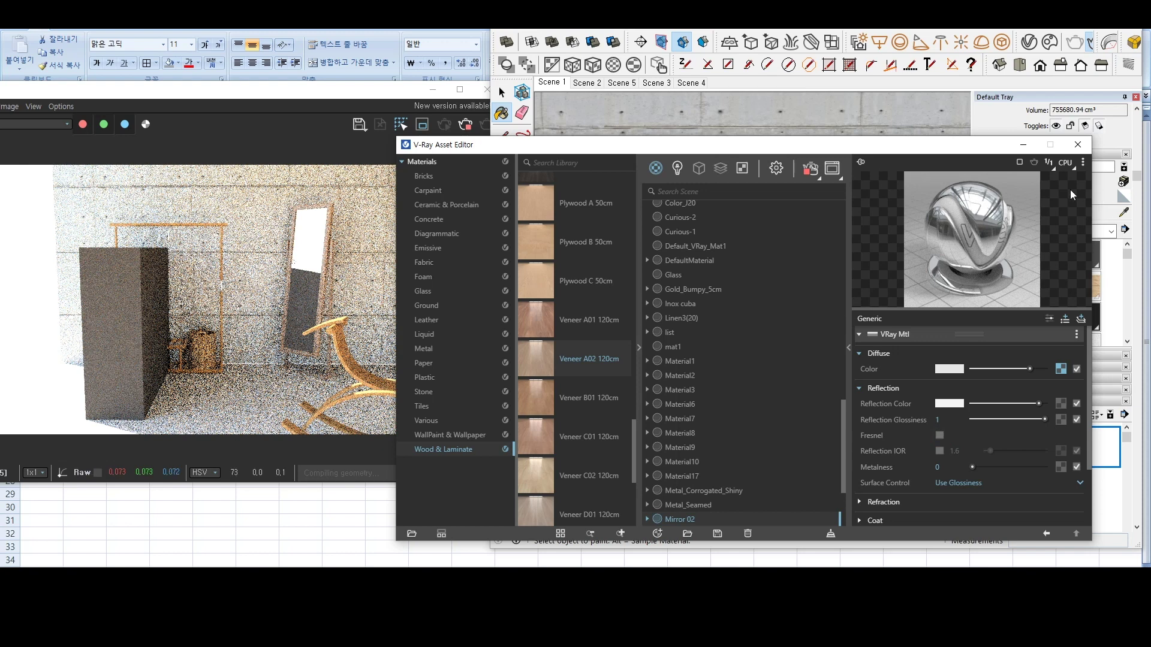
click(1086, 144)
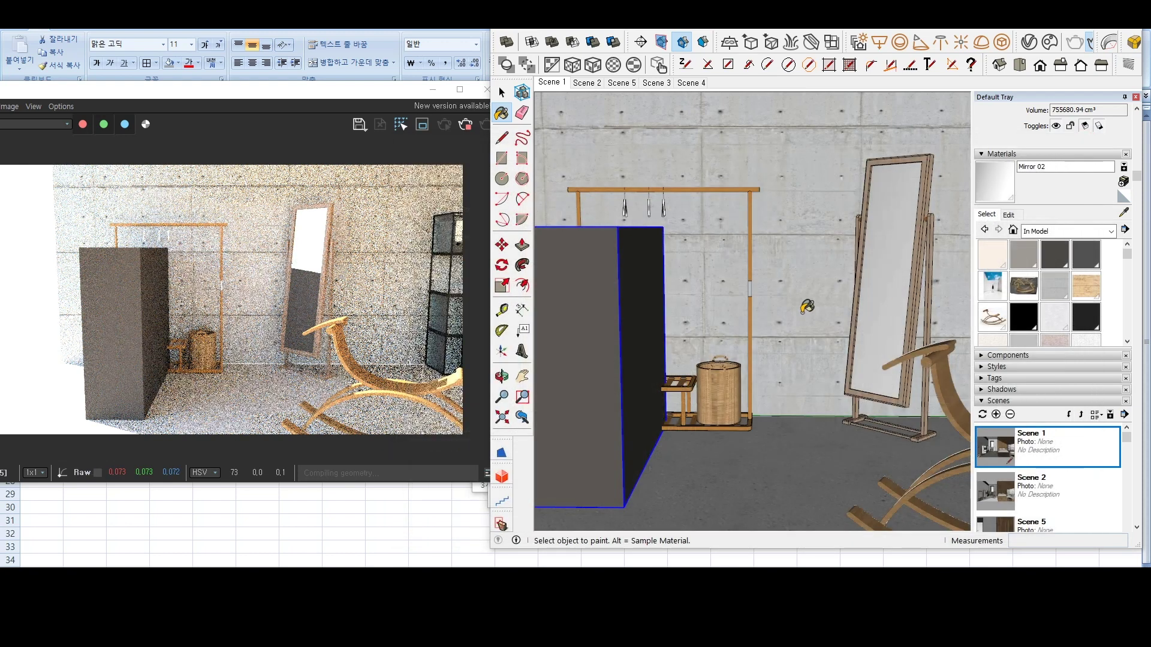
Orbit, zoom and pan the view to bring Scene 5's shelves and coat rack into view.
key(space)
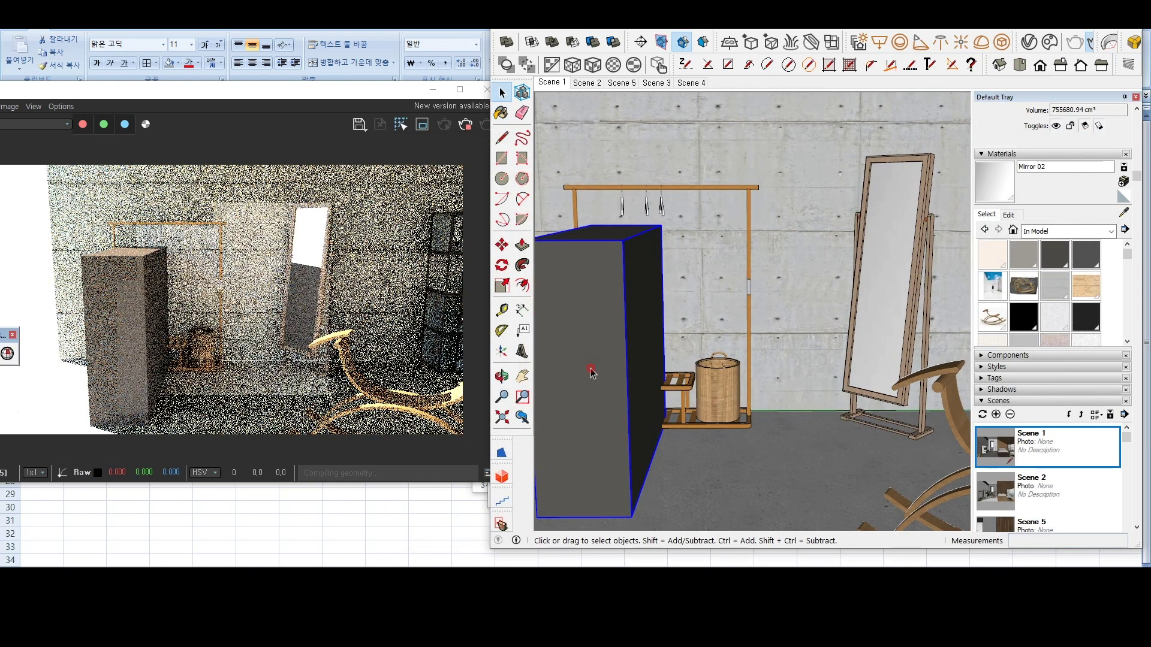
key(Delete)
key(o)
middle_drag(680, 380, 789, 390)
scroll(892, 236, up, 3)
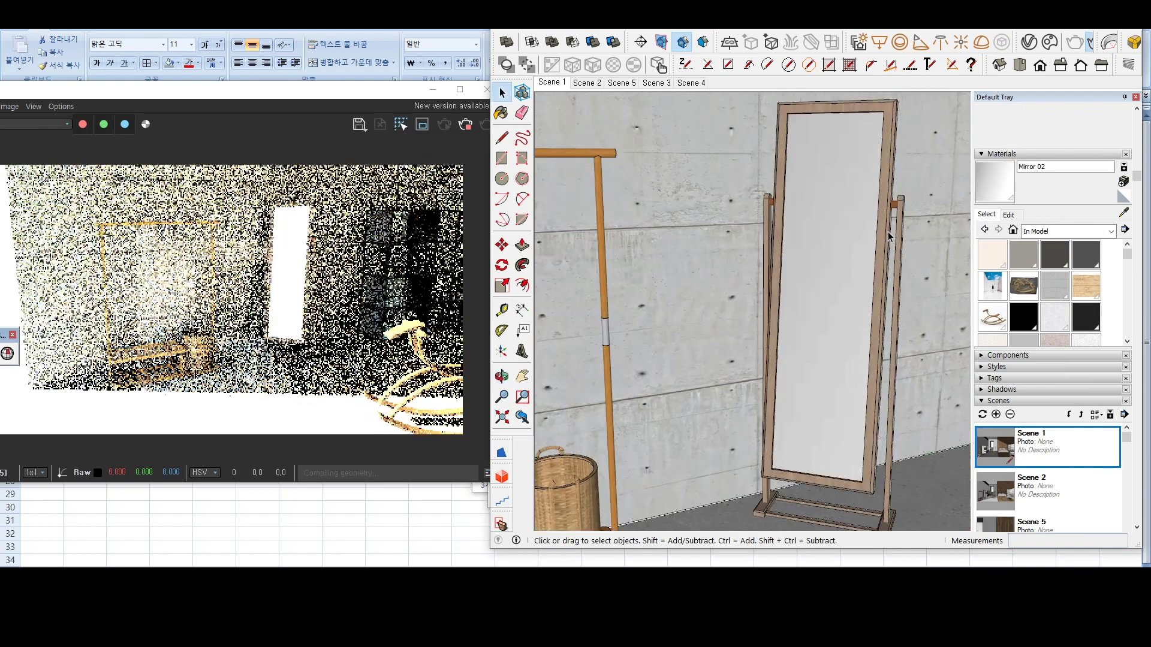
scroll(900, 210, up, 4)
scroll(901, 251, down, 5)
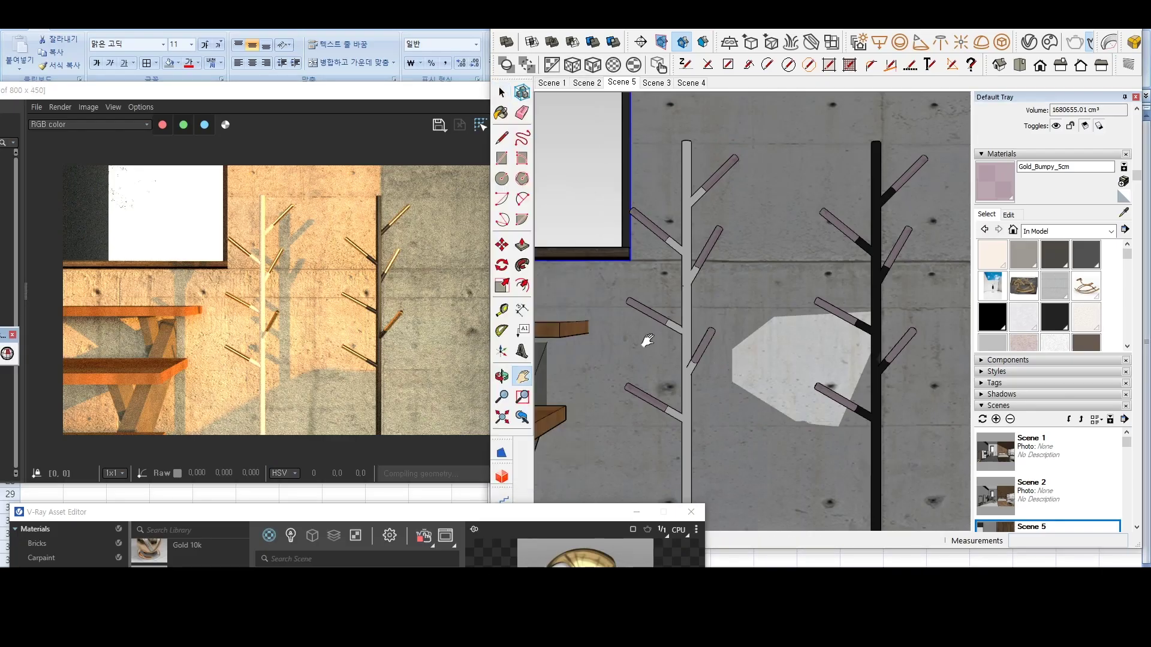
scroll(645, 339, up, 5)
shift+middle_drag(874, 337, 738, 365)
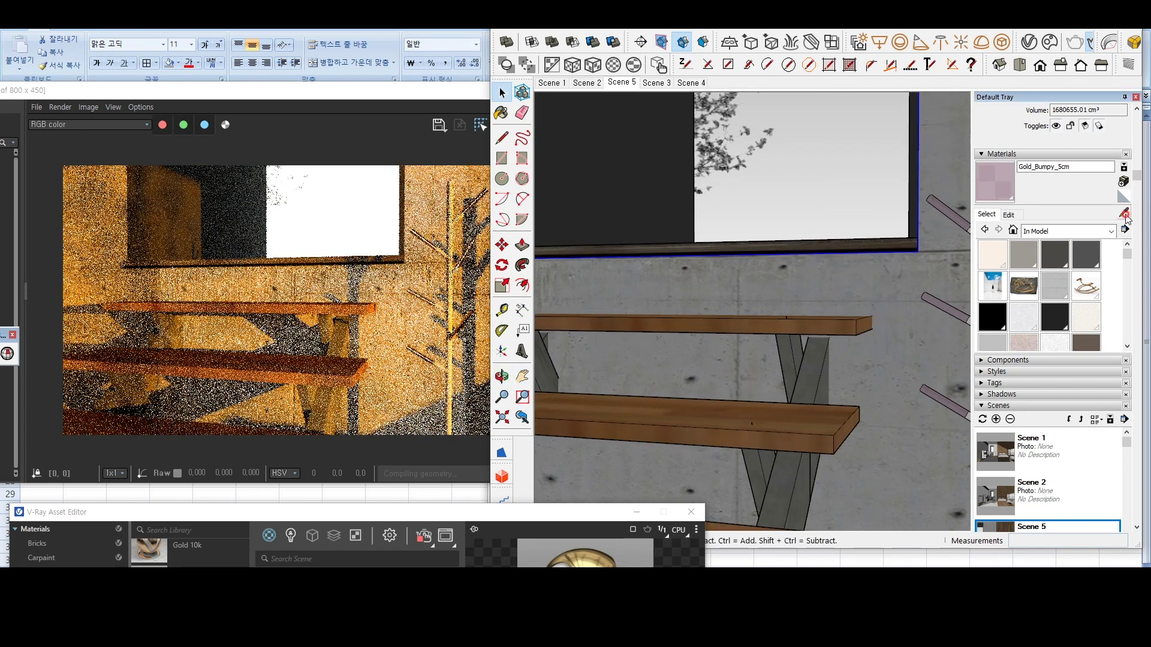
Sample Metal_Seamed from the metal leg and show its settings in the Asset Editor.
key(b)
alt+click(806, 374)
drag(601, 515, 750, 181)
drag(485, 178, 707, 95)
scroll(333, 362, up, 1)
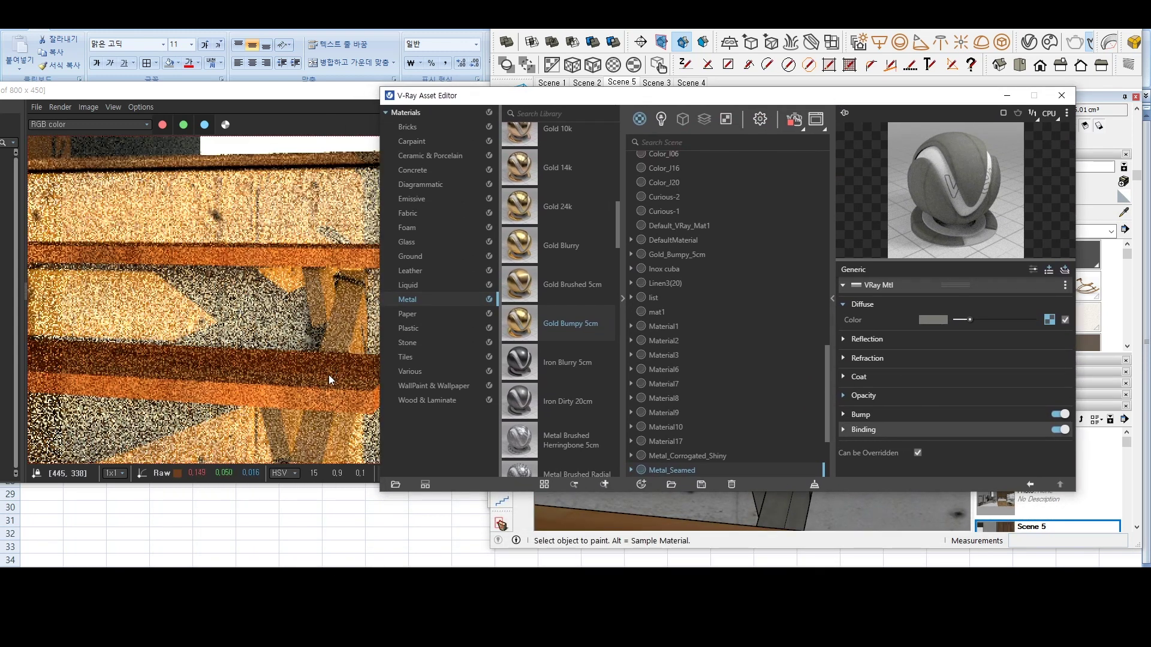
Expand Metal_Seamed's Reflection, set its colour to light grey and turn Fresnel off.
click(274, 90)
drag(661, 96, 740, 92)
click(1009, 334)
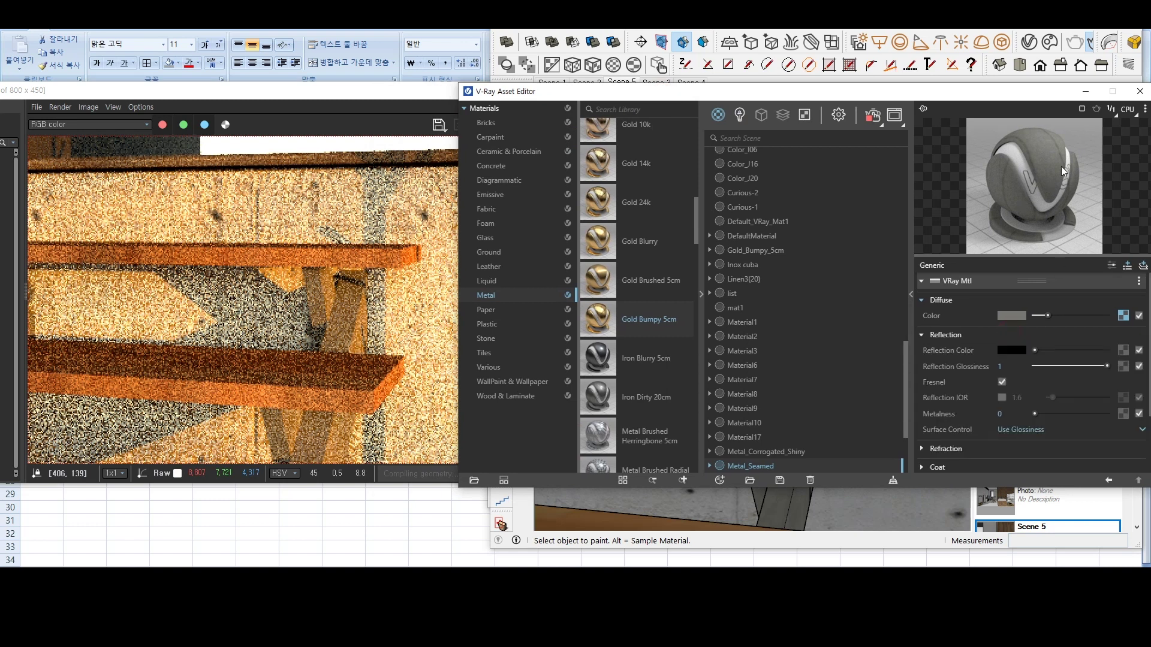
drag(1047, 93, 993, 95)
drag(980, 353, 1025, 354)
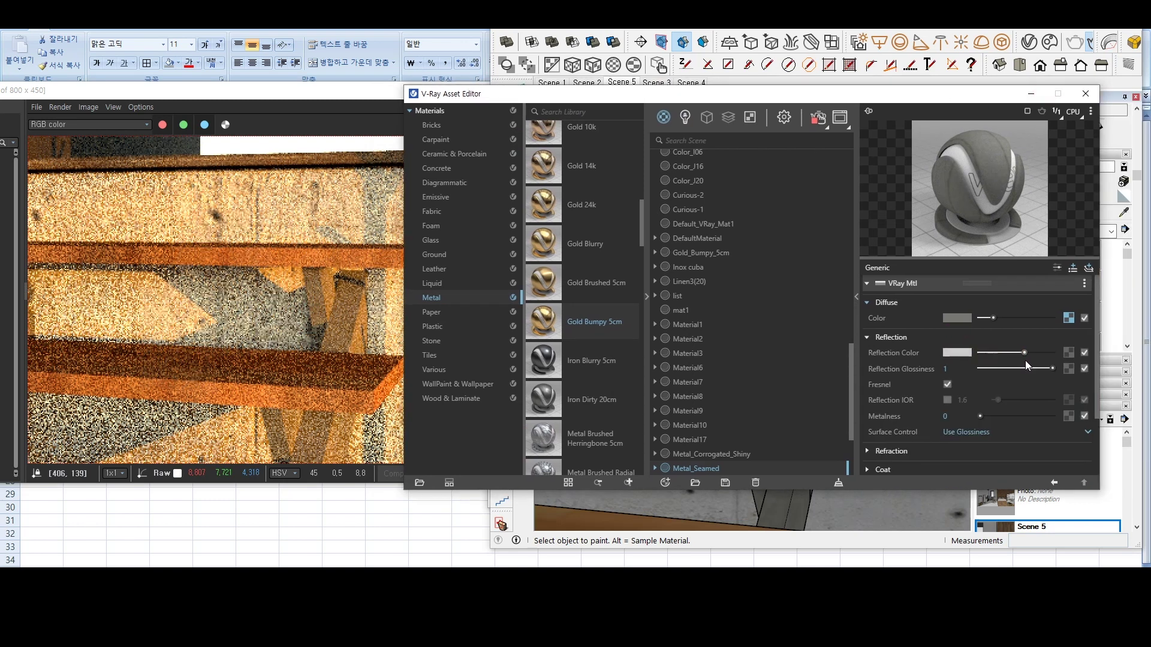
click(947, 385)
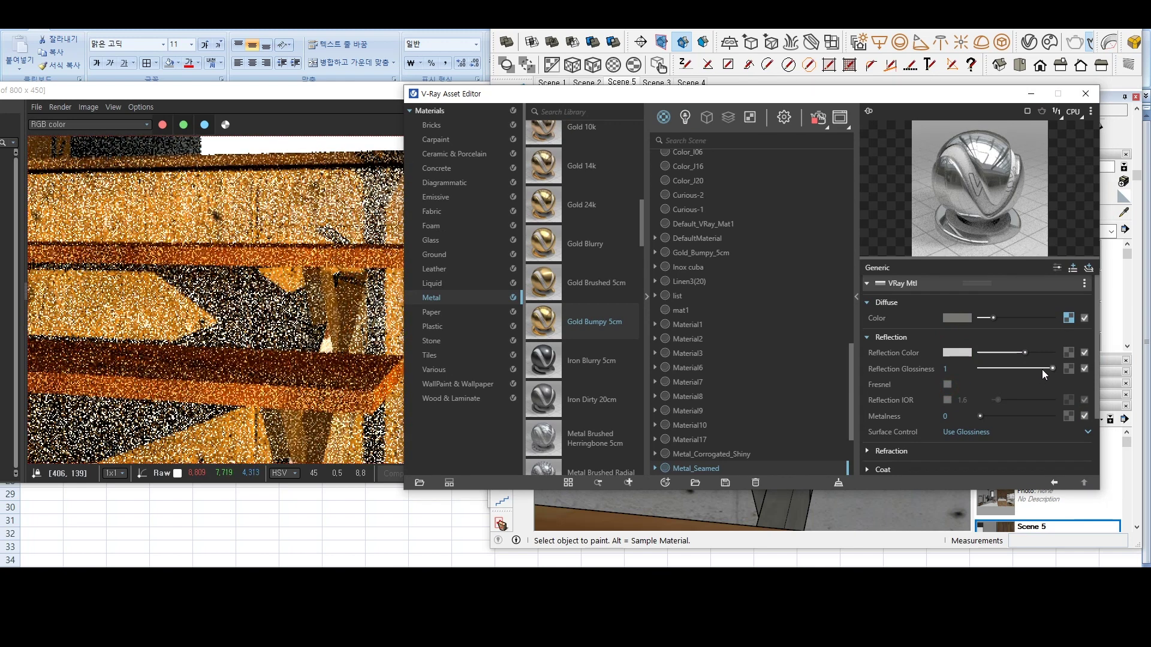
Set reflection glossiness 0.85 and metalness 0.15, and disable the Diffuse texture.
click(1042, 368)
click(992, 415)
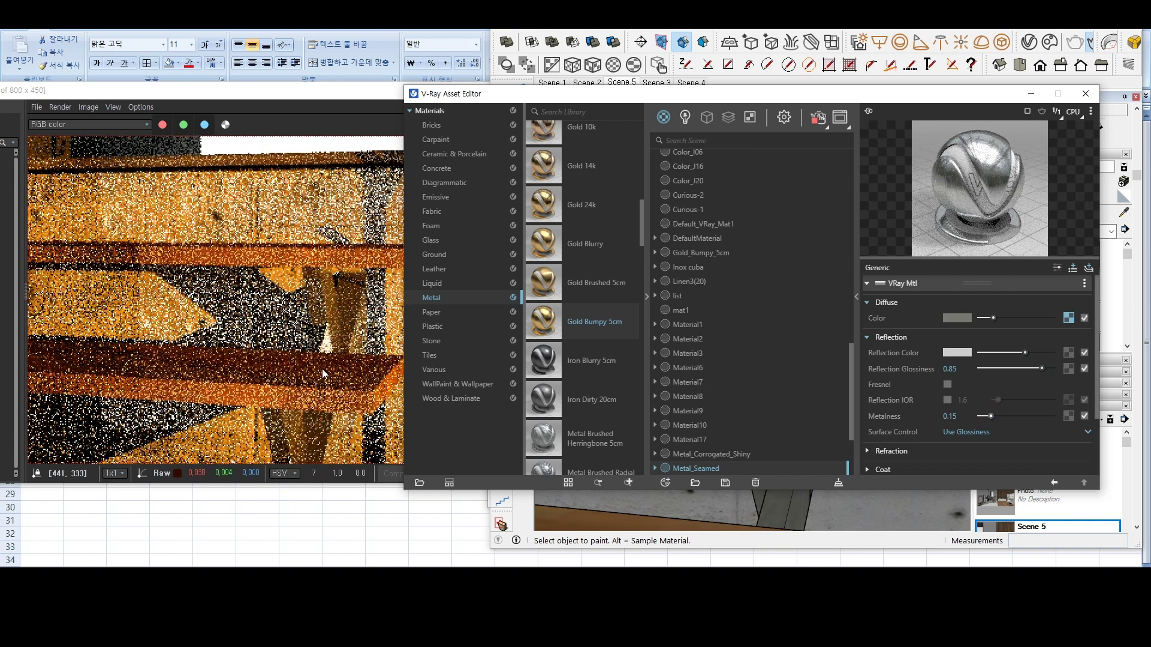
scroll(337, 350, down, 2)
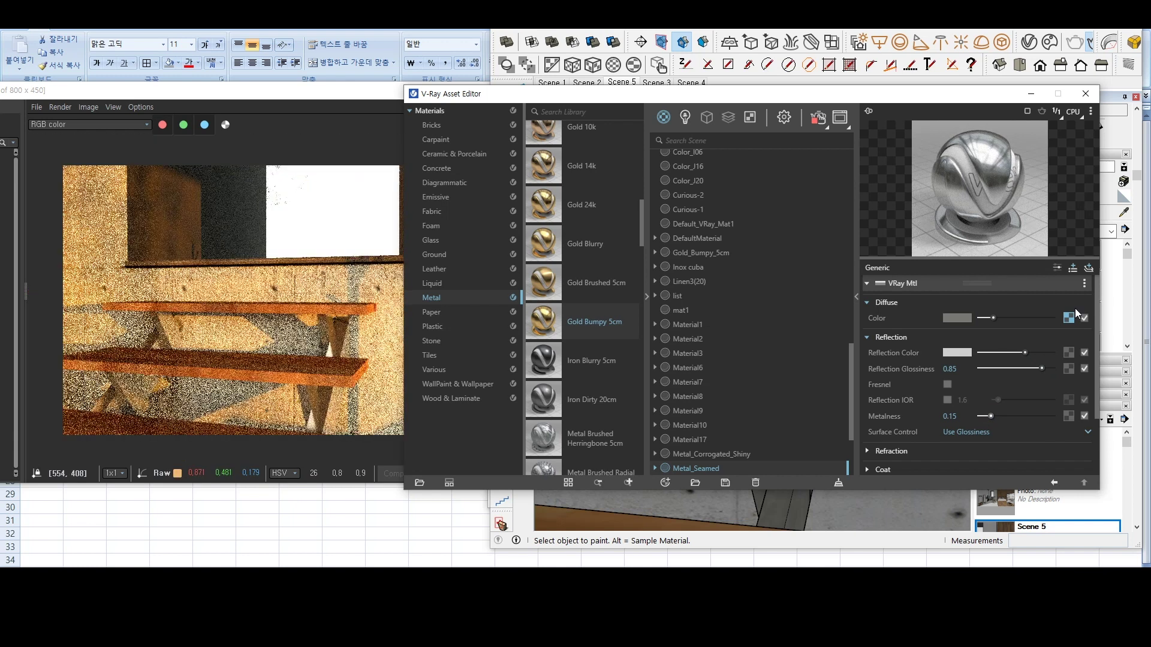
click(1085, 317)
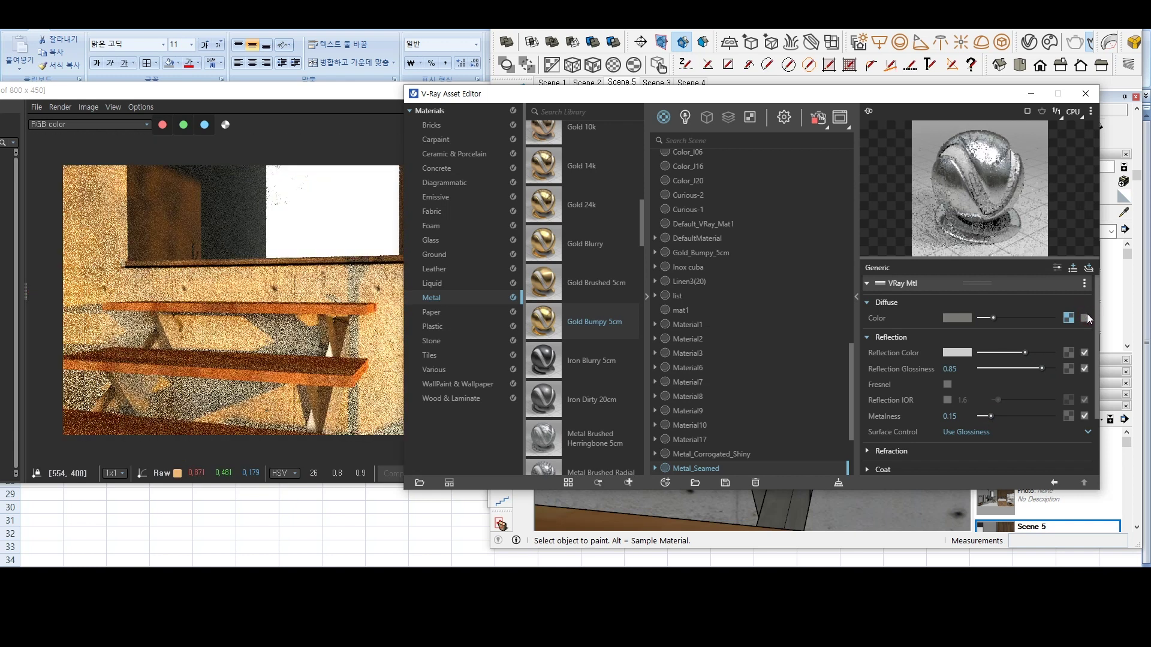
click(358, 361)
drag(655, 94, 264, 515)
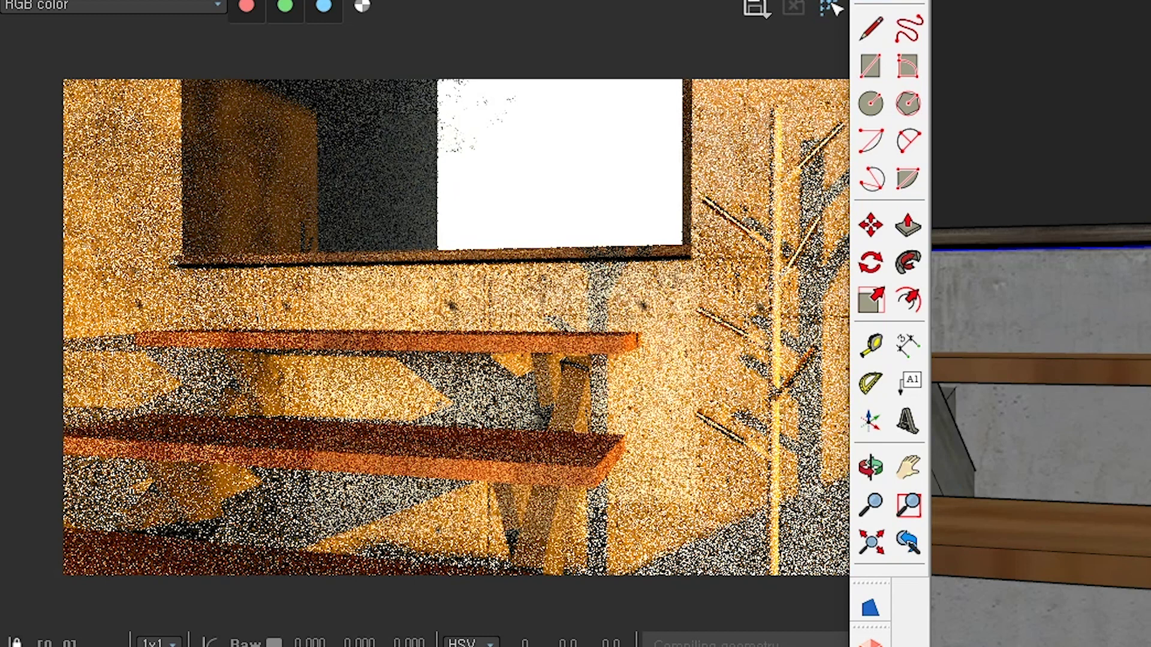
Raise the bracket metal's reflection colour to light grey and turn Fresnel off.
drag(1103, 645, 1150, 0)
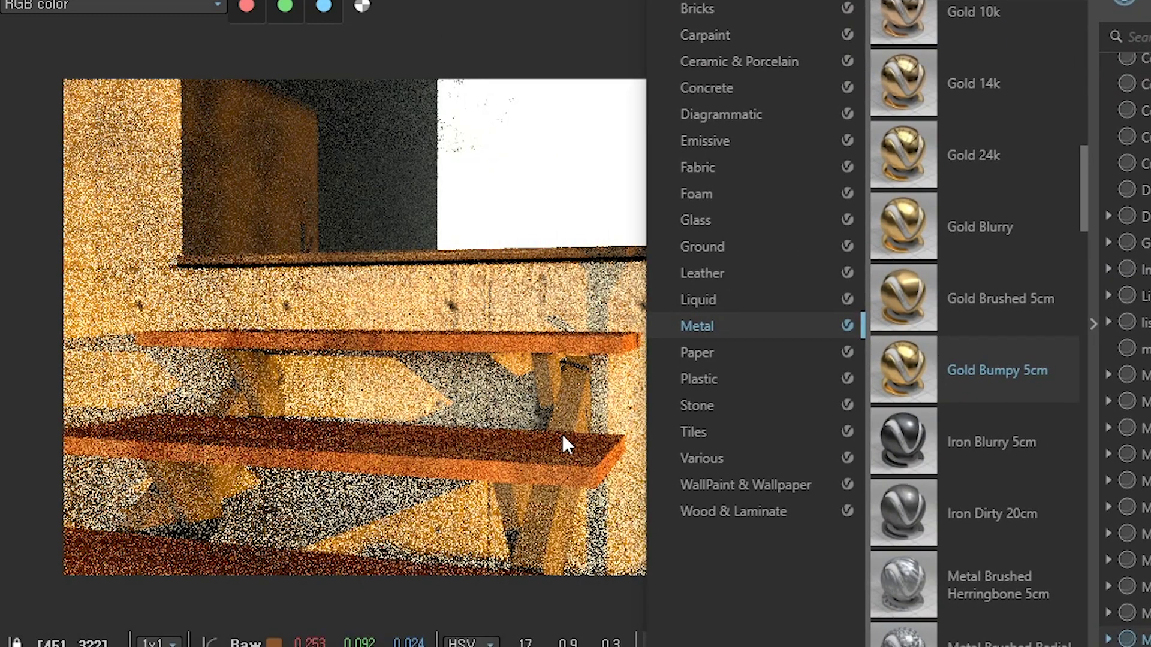
scroll(563, 440, up, 2)
click(623, 1)
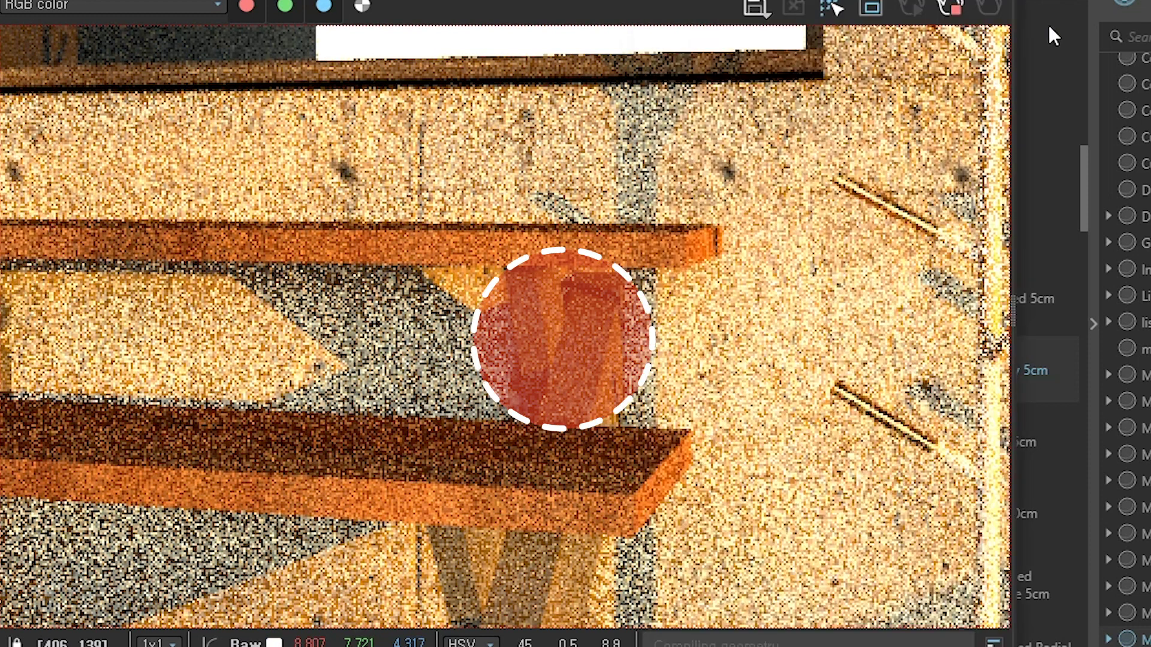
drag(1103, 1, 1150, 0)
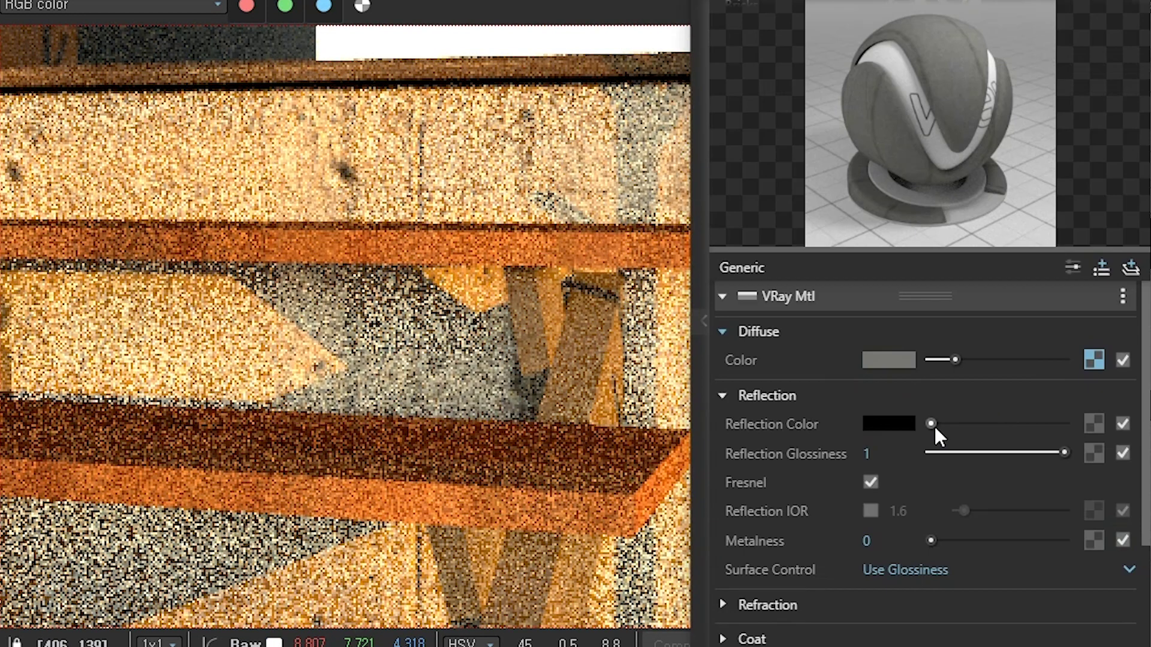
drag(934, 426, 1013, 424)
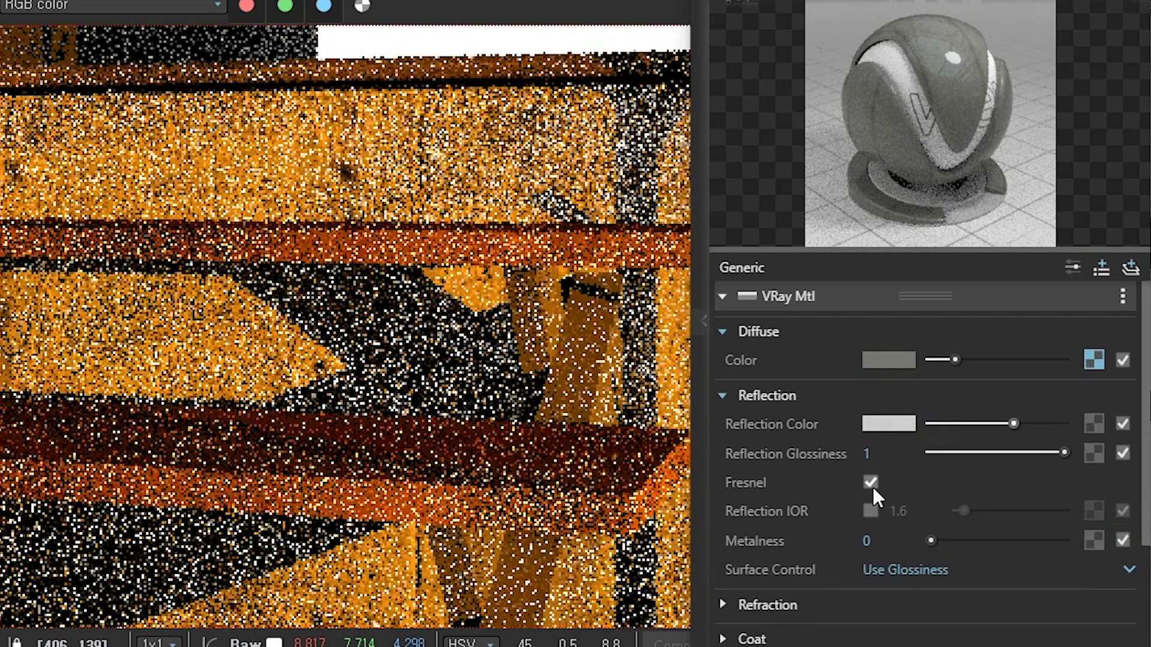
click(871, 483)
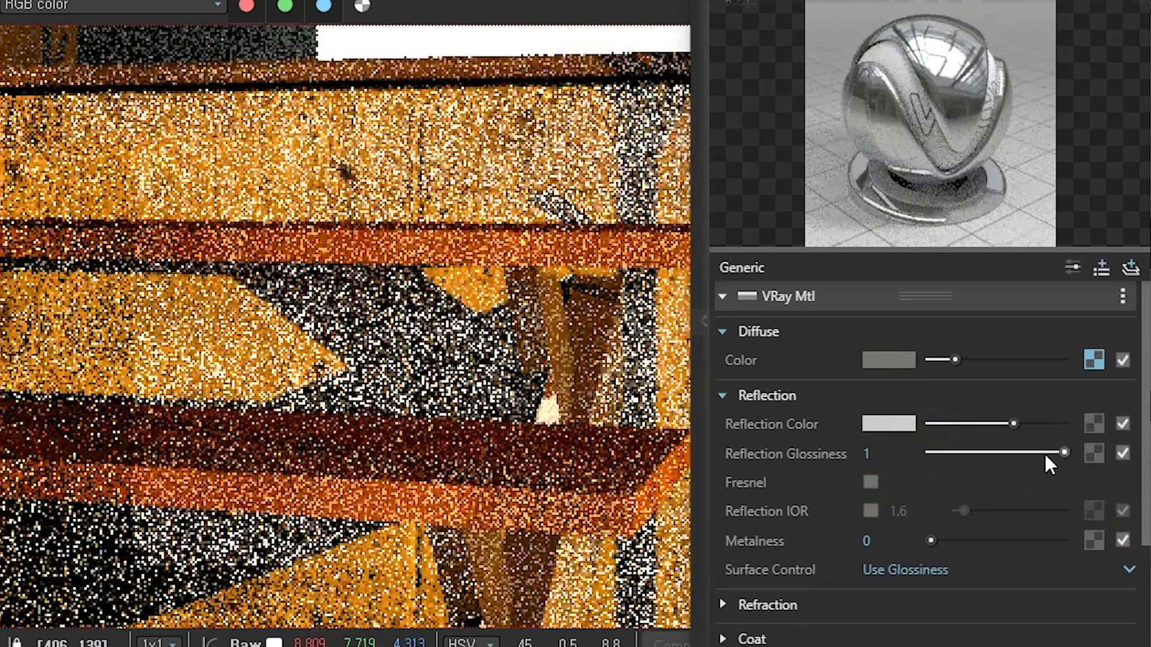
Set reflection glossiness 0.85 and metalness 0.15, and disable the Diffuse Color texture.
click(1044, 454)
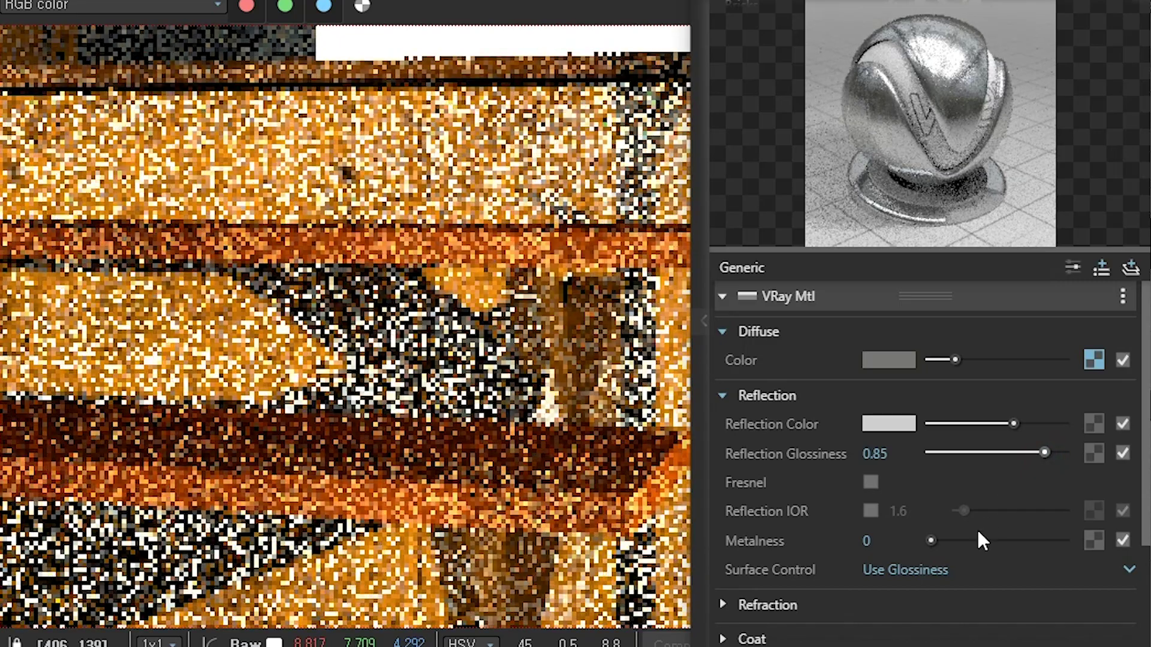
click(953, 540)
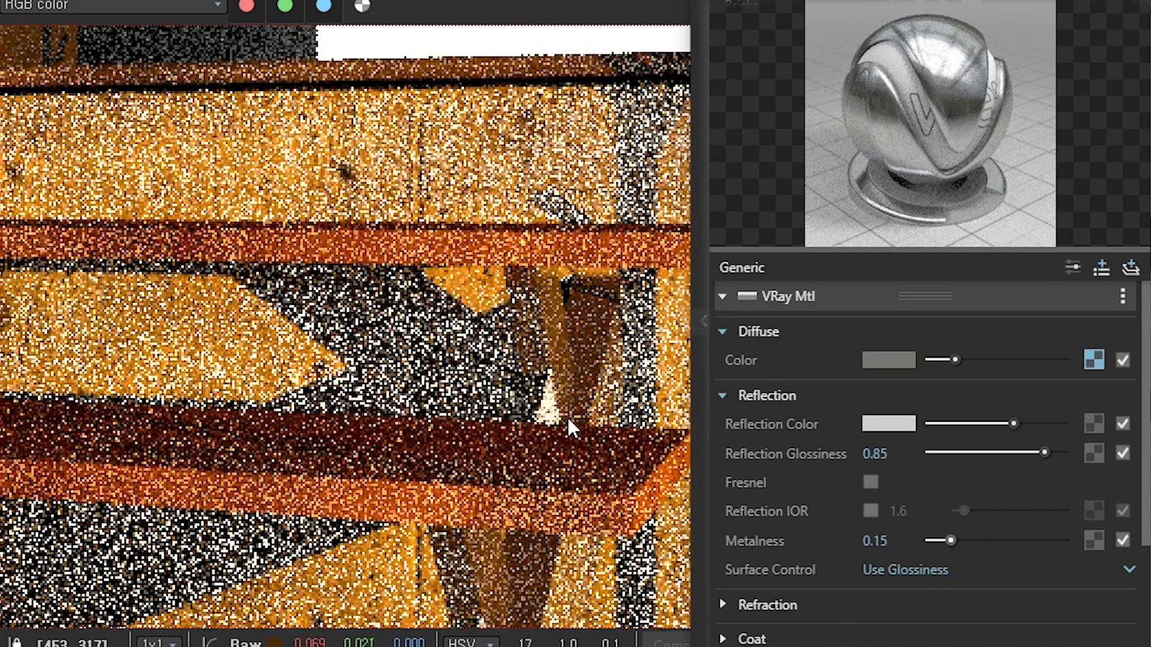
scroll(567, 418, down, 2)
click(1123, 360)
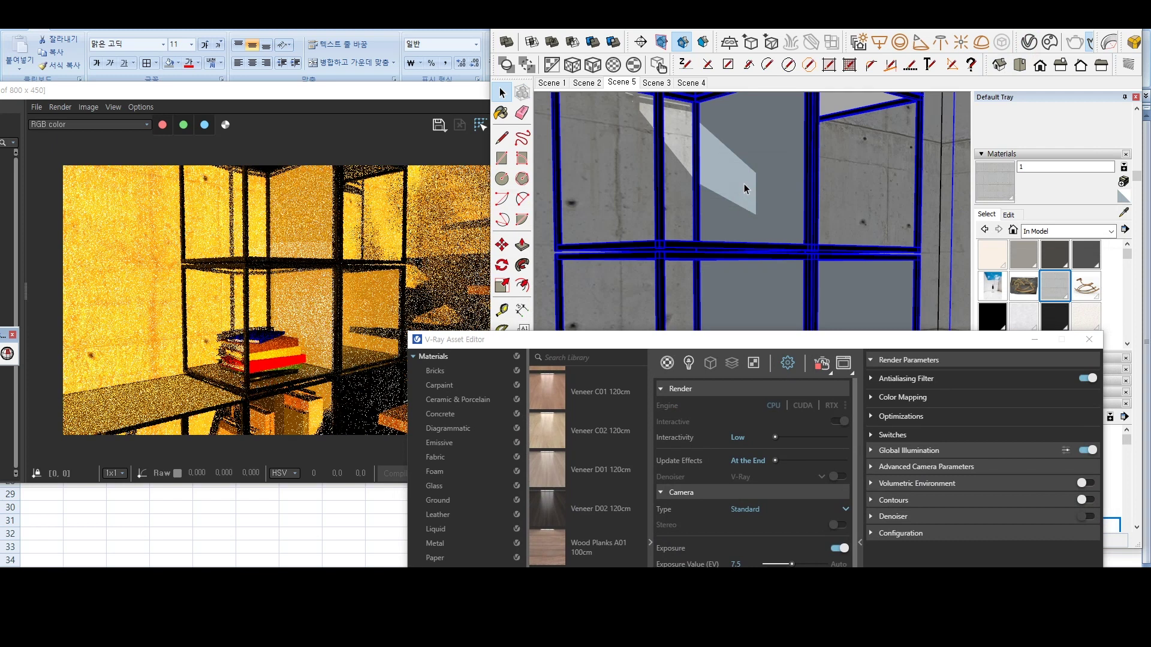
Add the Glass library material to the scene's materials.
click(743, 184)
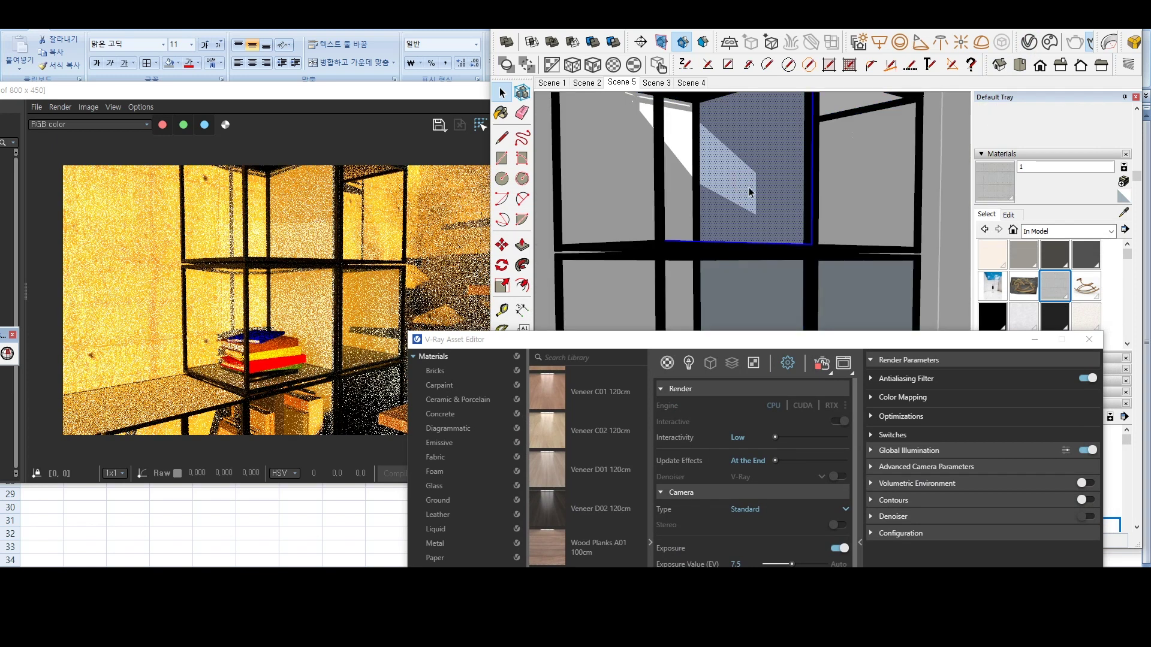
drag(556, 345, 641, 167)
scroll(324, 200, up, 2)
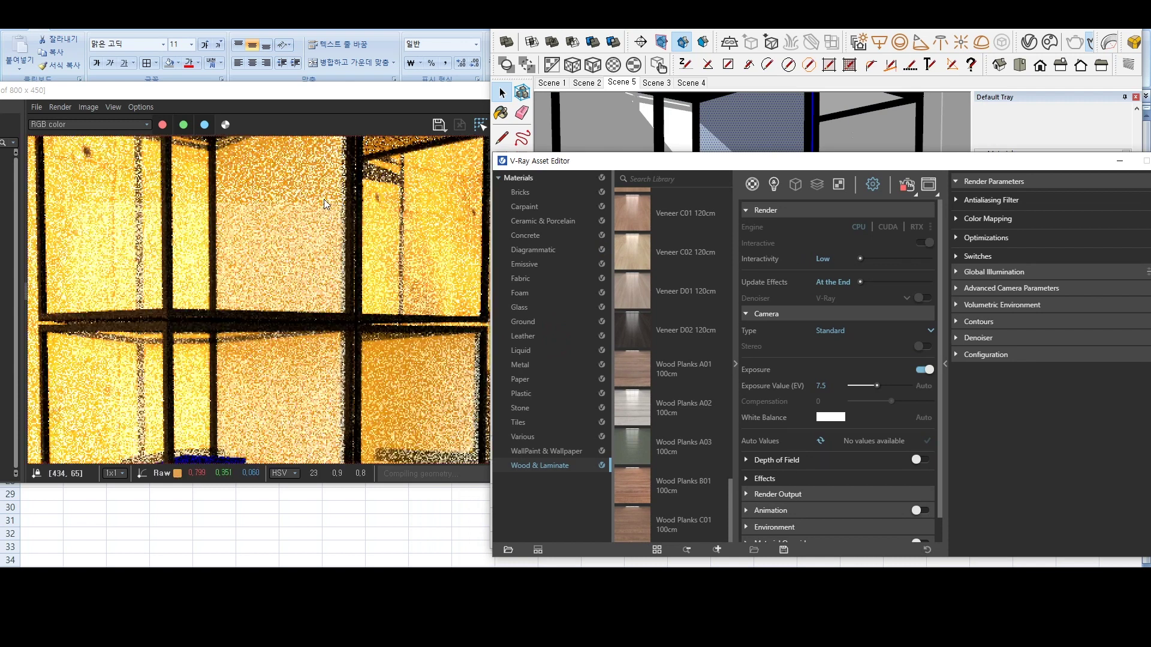
click(532, 307)
scroll(689, 347, down, 10)
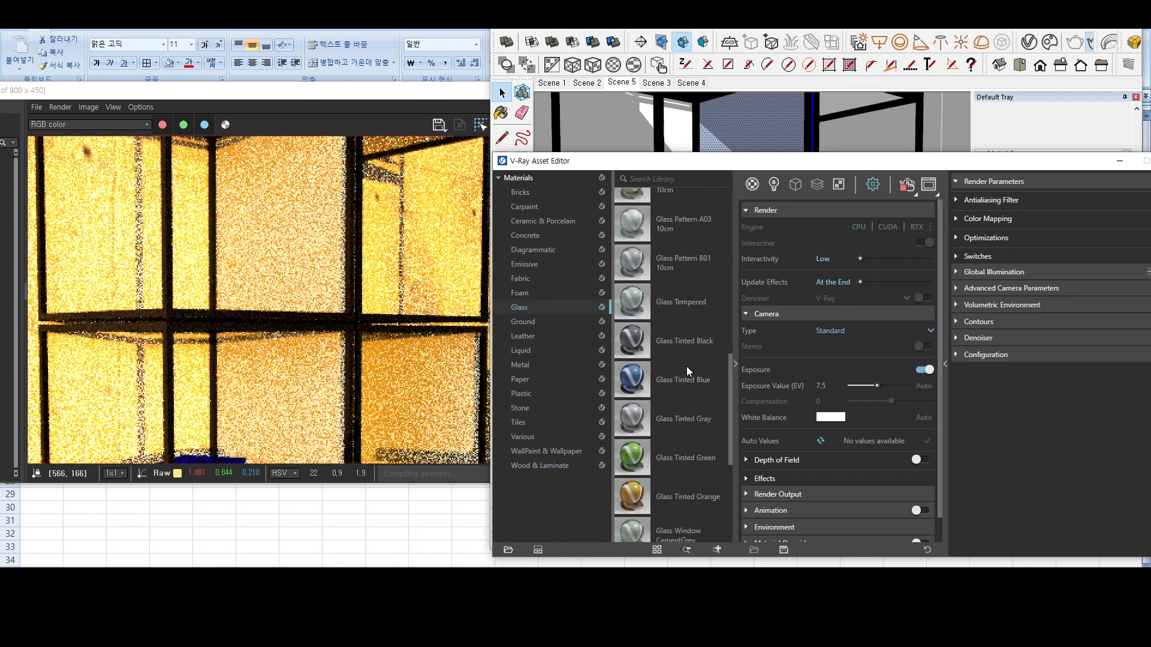
drag(646, 475, 886, 339)
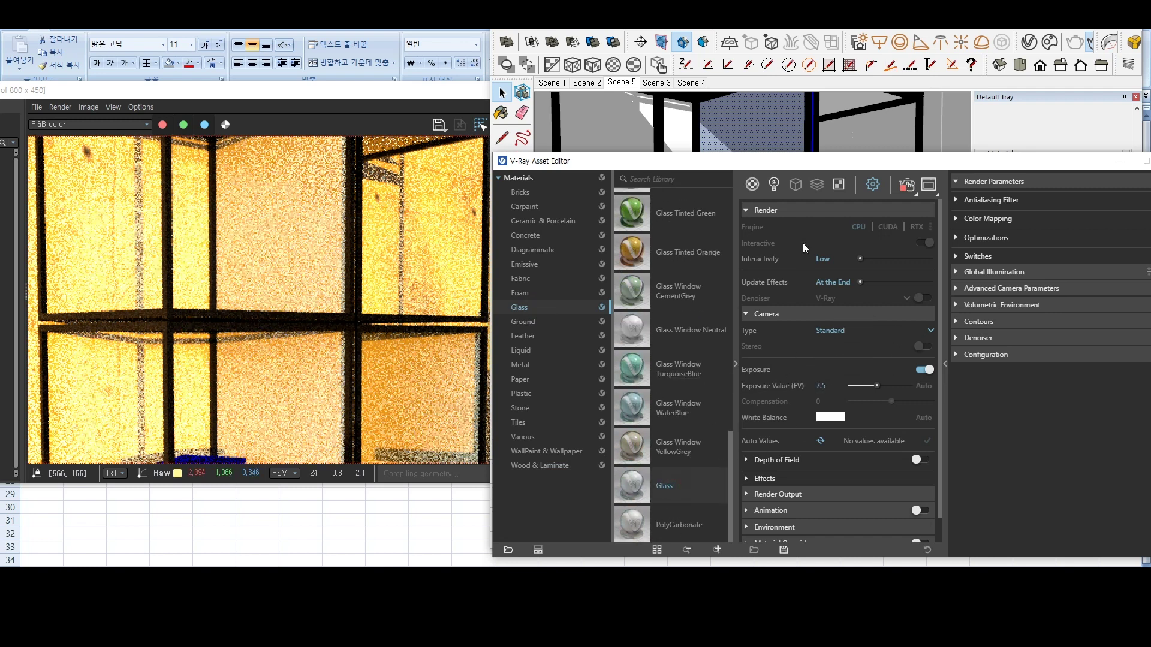
click(752, 184)
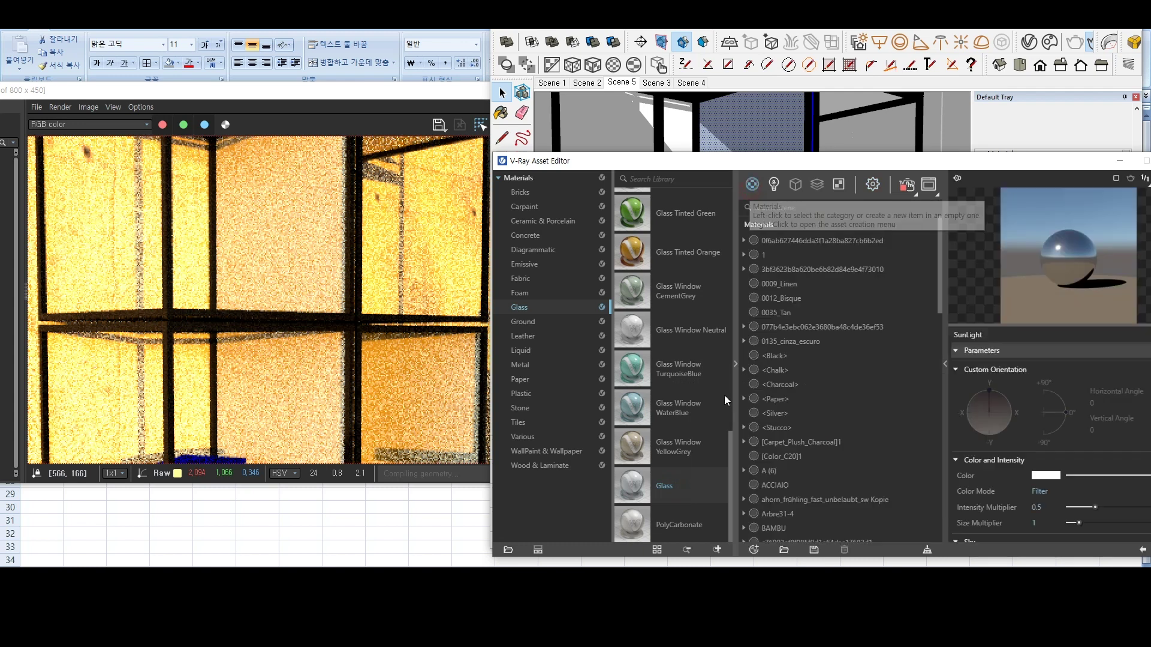
drag(680, 487, 860, 423)
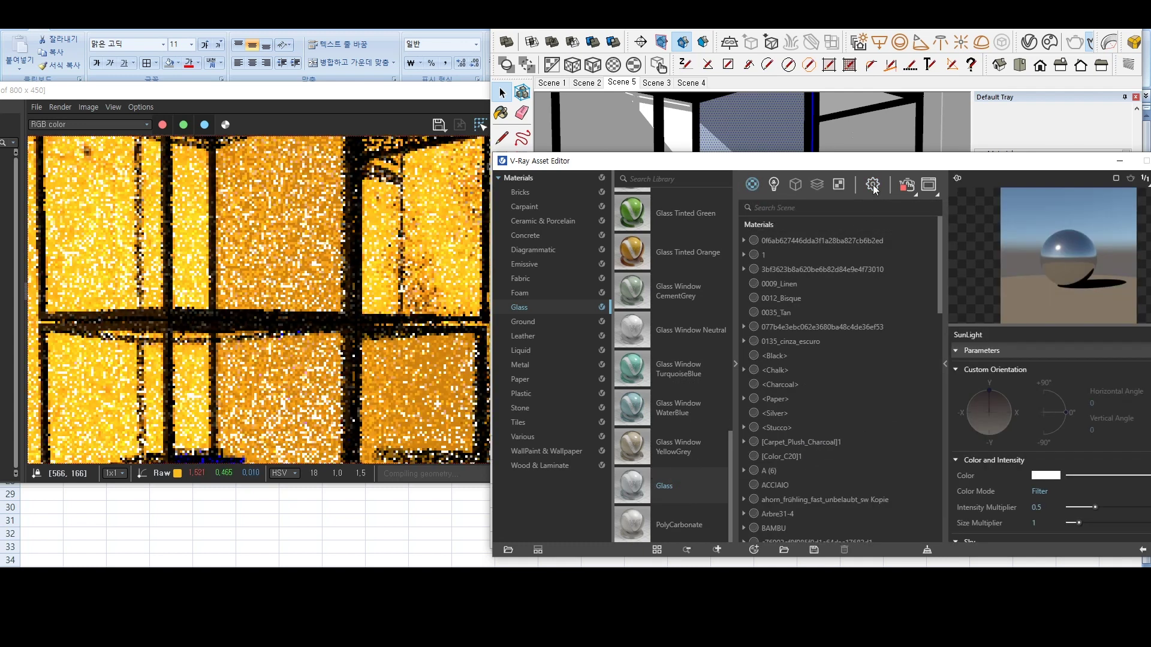
mouse_move(883, 161)
mouse_down()
mouse_move(795, 165)
mouse_move(769, 270)
mouse_up()
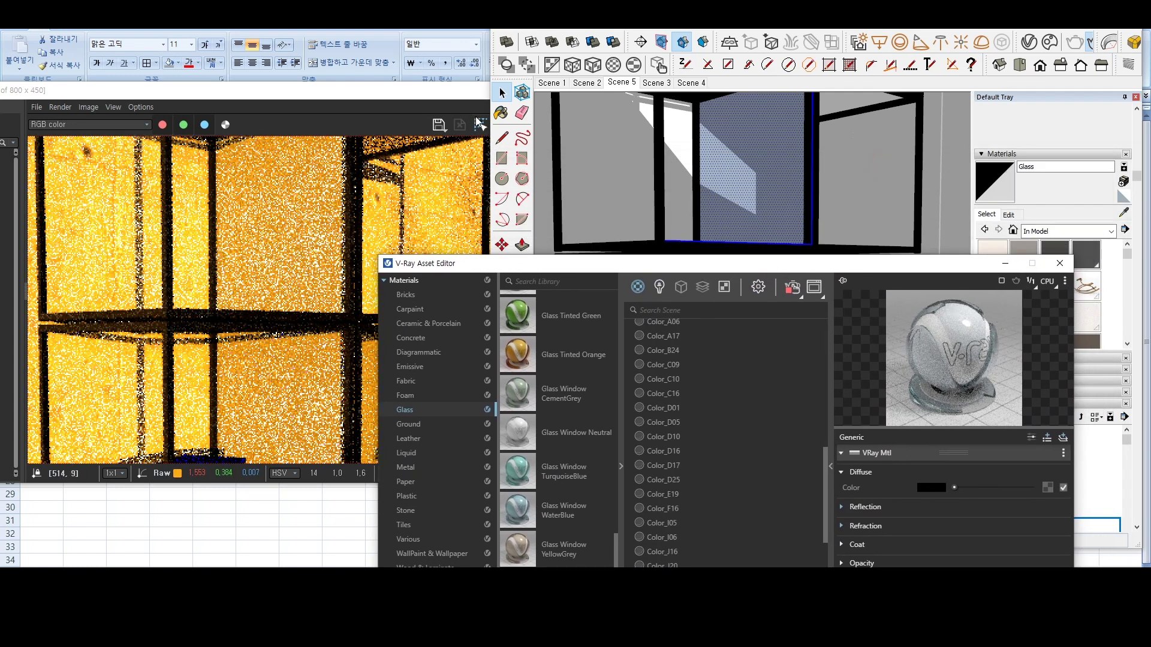
Paint the window box's pane with Glass and leave the group.
click(502, 113)
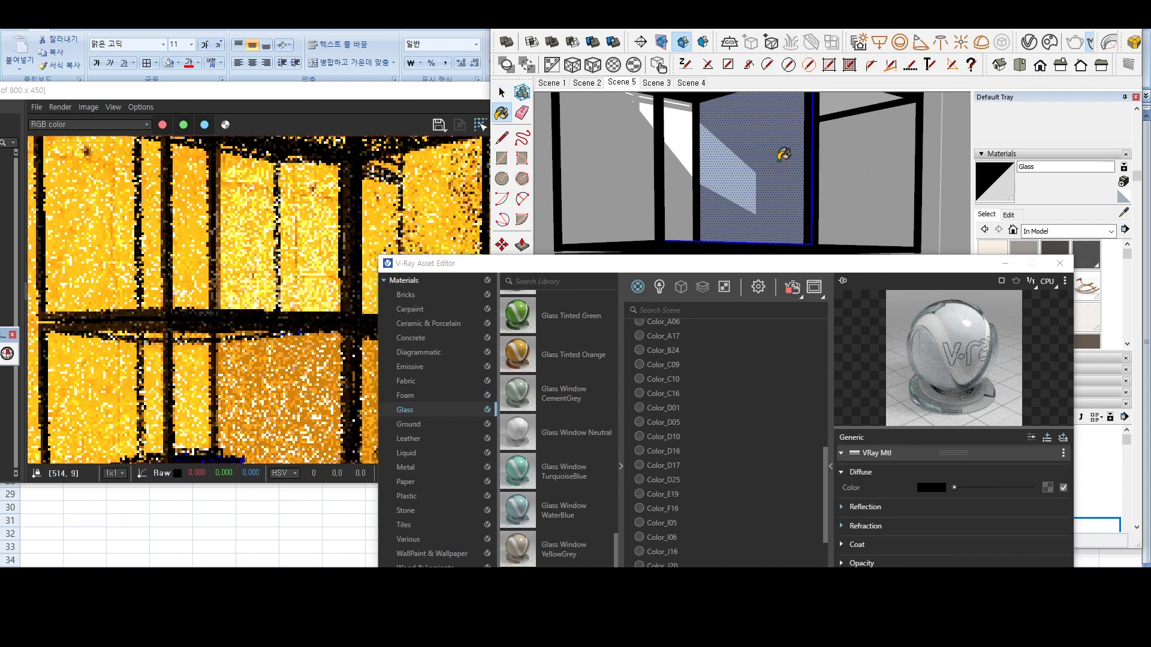
click(784, 155)
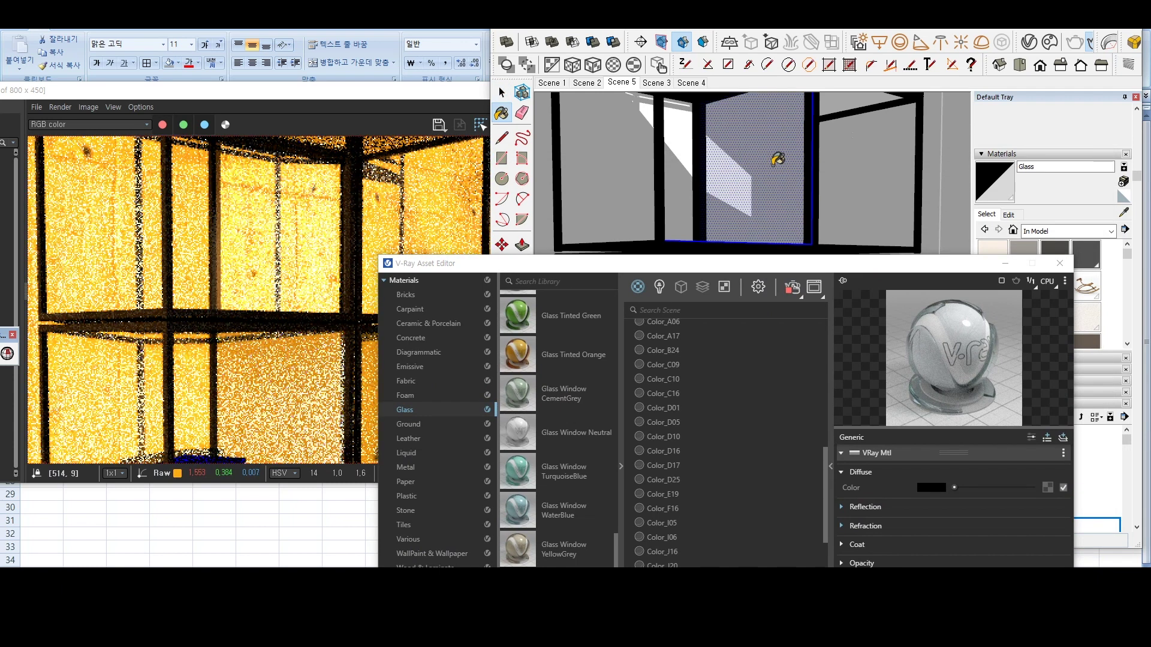
key(space)
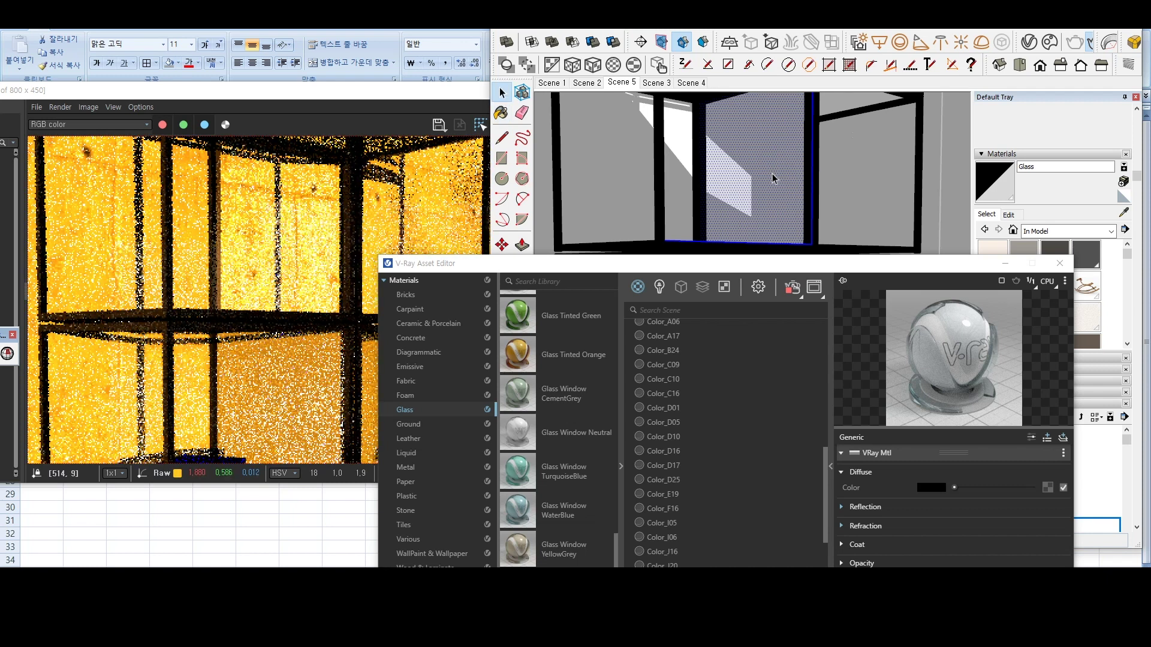
key(Escape)
Open the frame group and paint its wall face with the concrete texture.
mouse_move(784, 168)
middle_down()
mouse_move(618, 173)
mouse_move(765, 141)
mouse_move(674, 174)
mouse_move(710, 150)
middle_up()
double_click(710, 149)
click(709, 150)
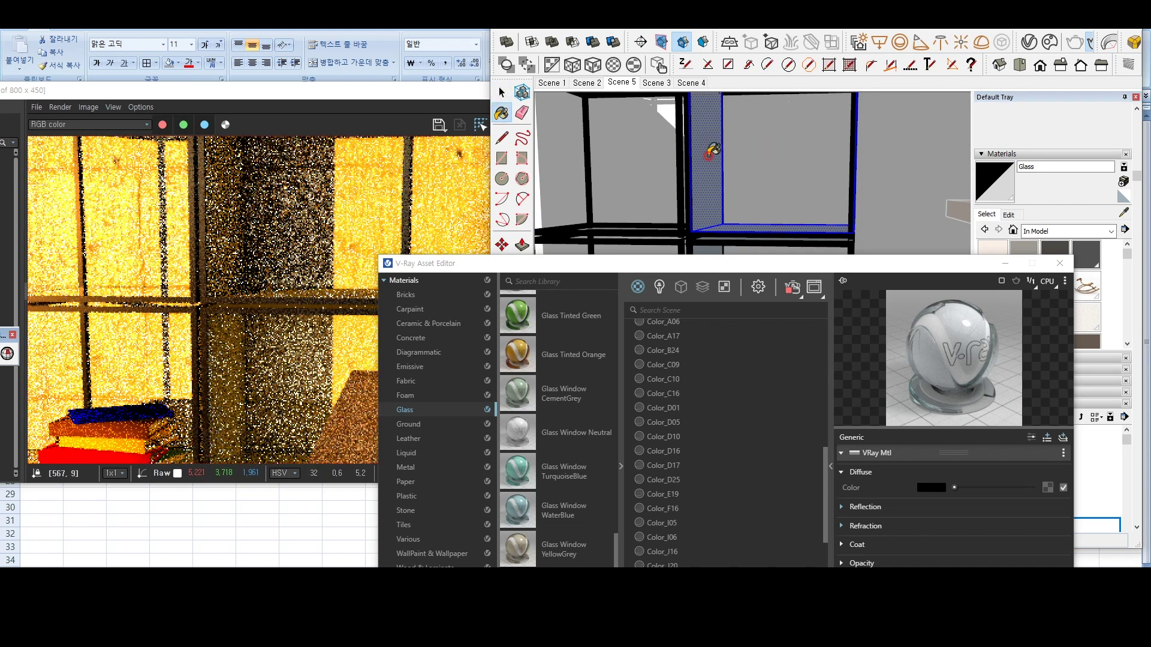
middle_drag(713, 150, 667, 196)
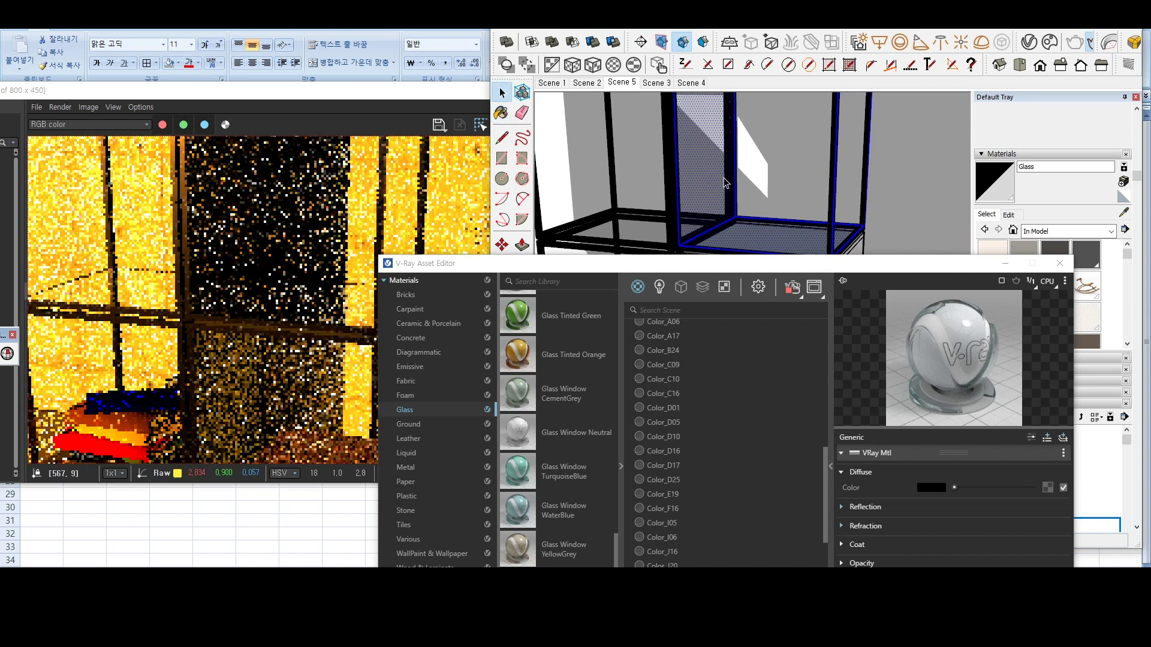
click(667, 196)
key(space)
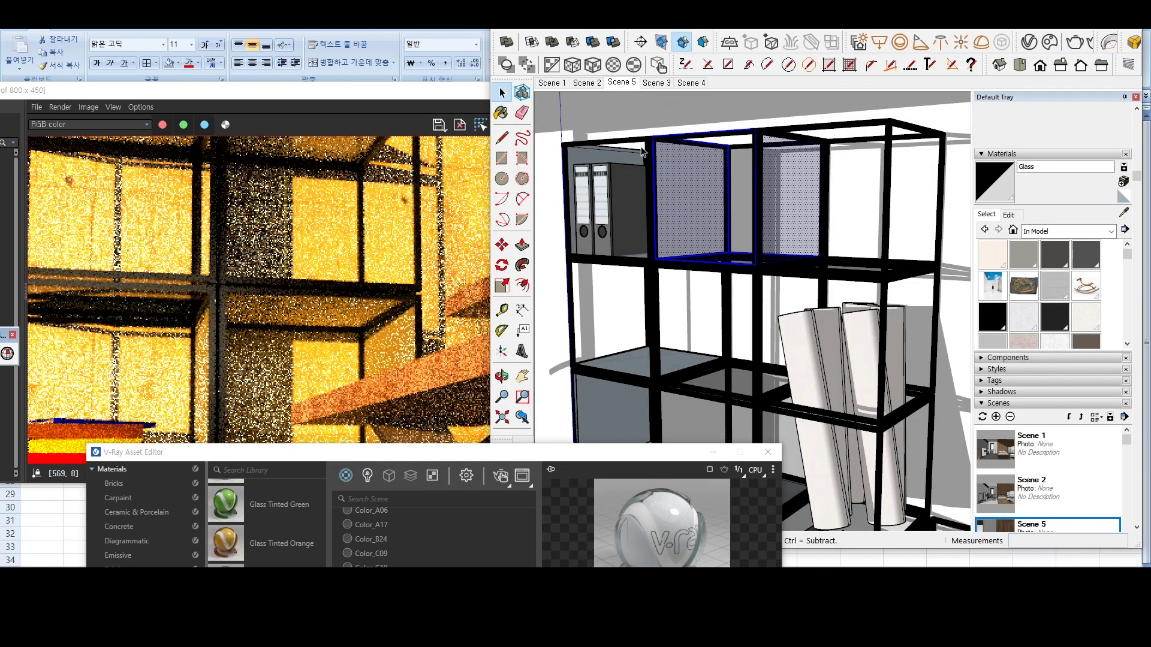
click(609, 157)
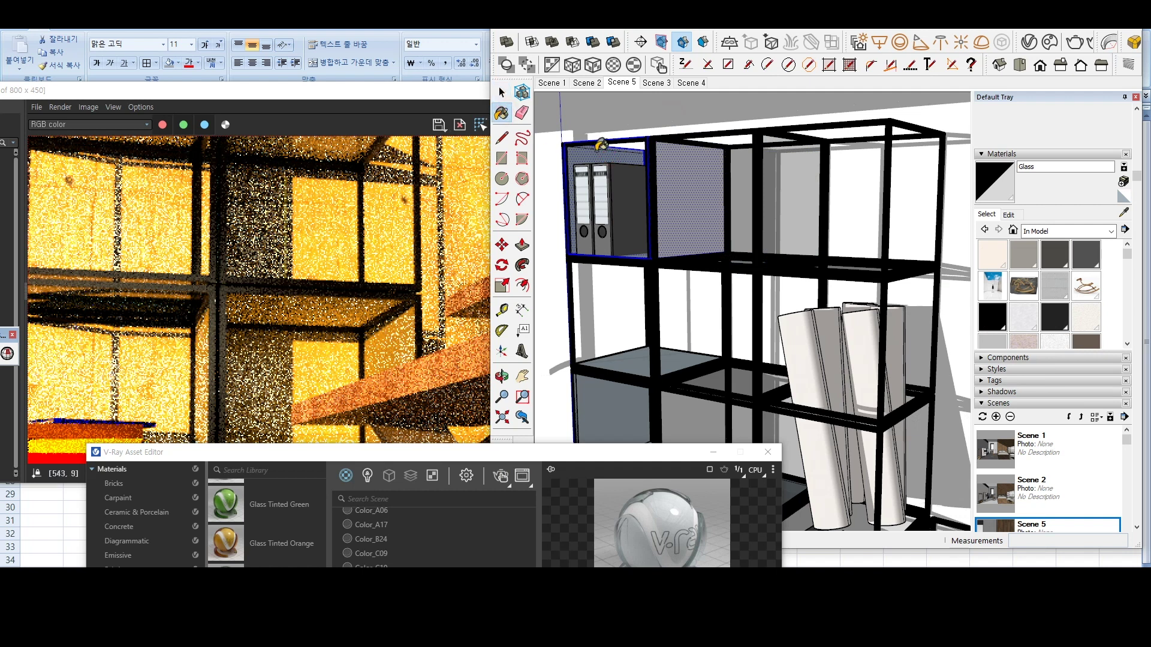
Apply Glass to the binder box and lower-left shelf bay, then select the neighbouring bays.
click(594, 155)
click(623, 367)
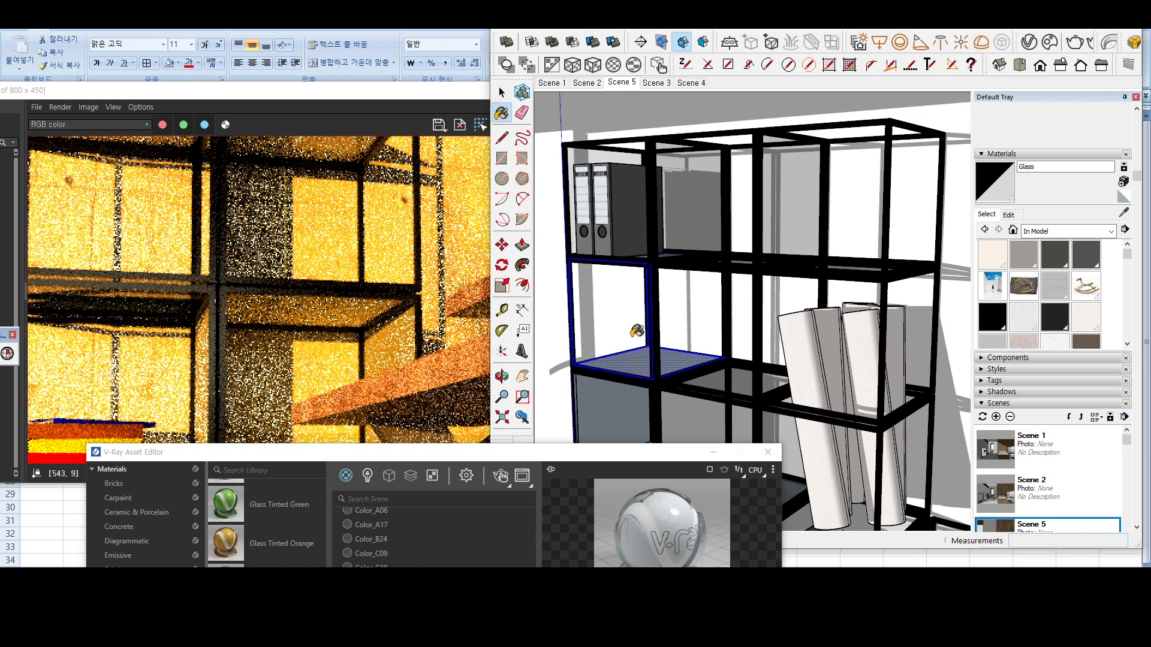
click(615, 413)
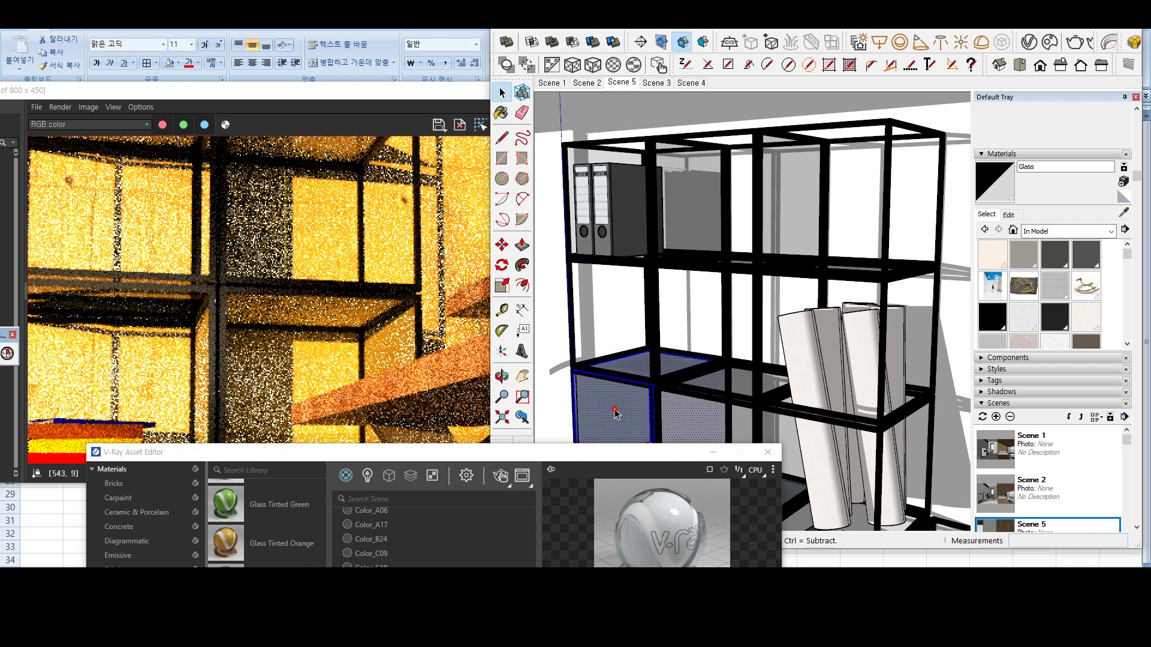
click(627, 398)
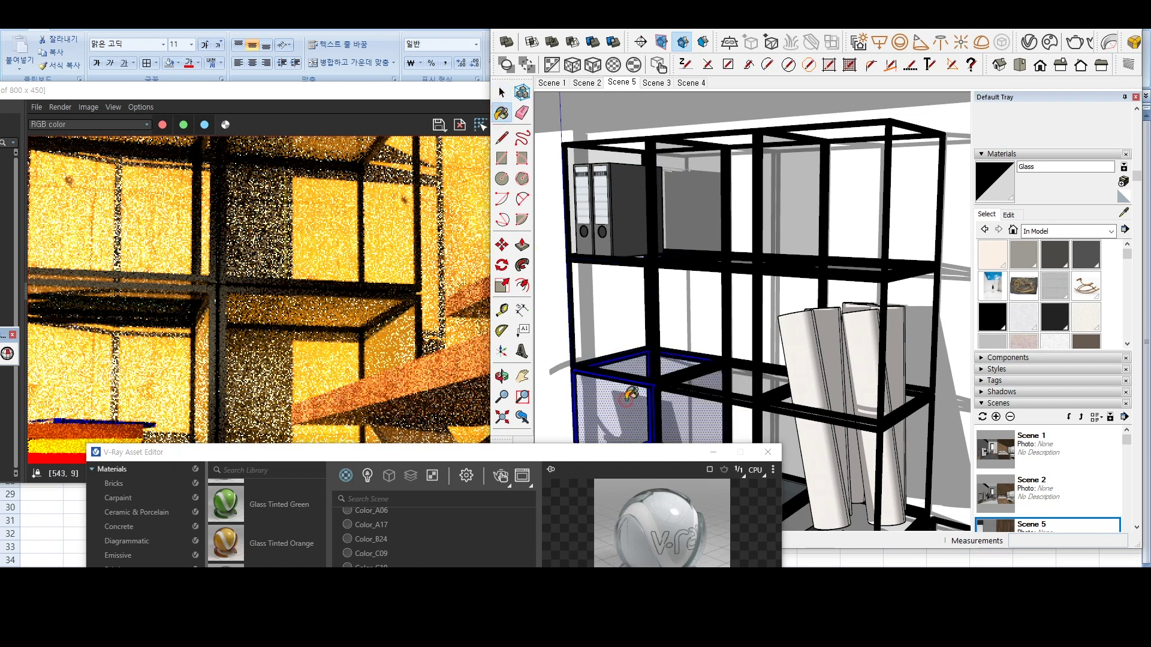
shift+middle_drag(667, 364, 789, 237)
key(space)
triple_click(846, 371)
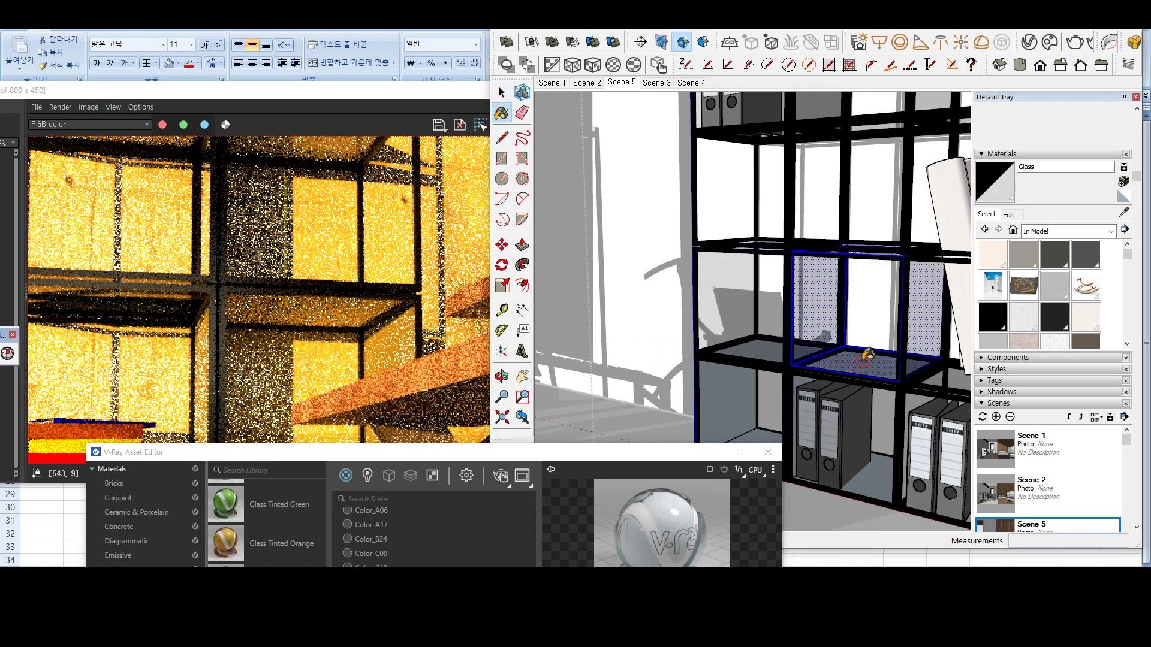
click(875, 482)
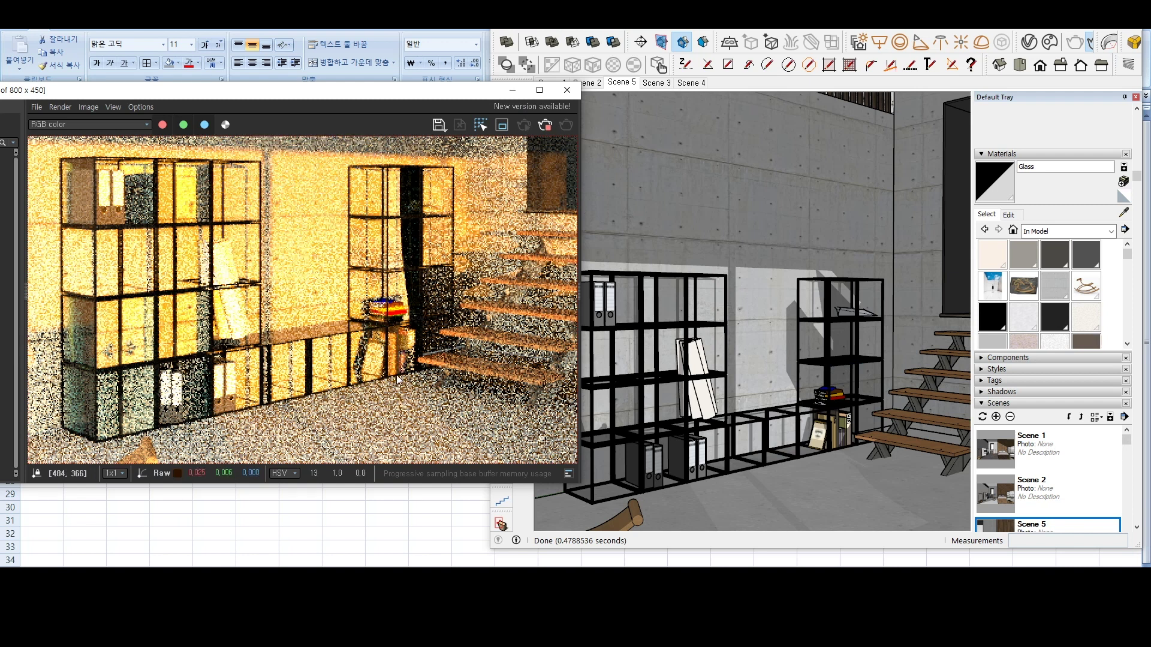
Zoom in and back out in the V-Ray Frame Buffer to inspect the render.
scroll(418, 329, up, 2)
scroll(418, 327, down, 2)
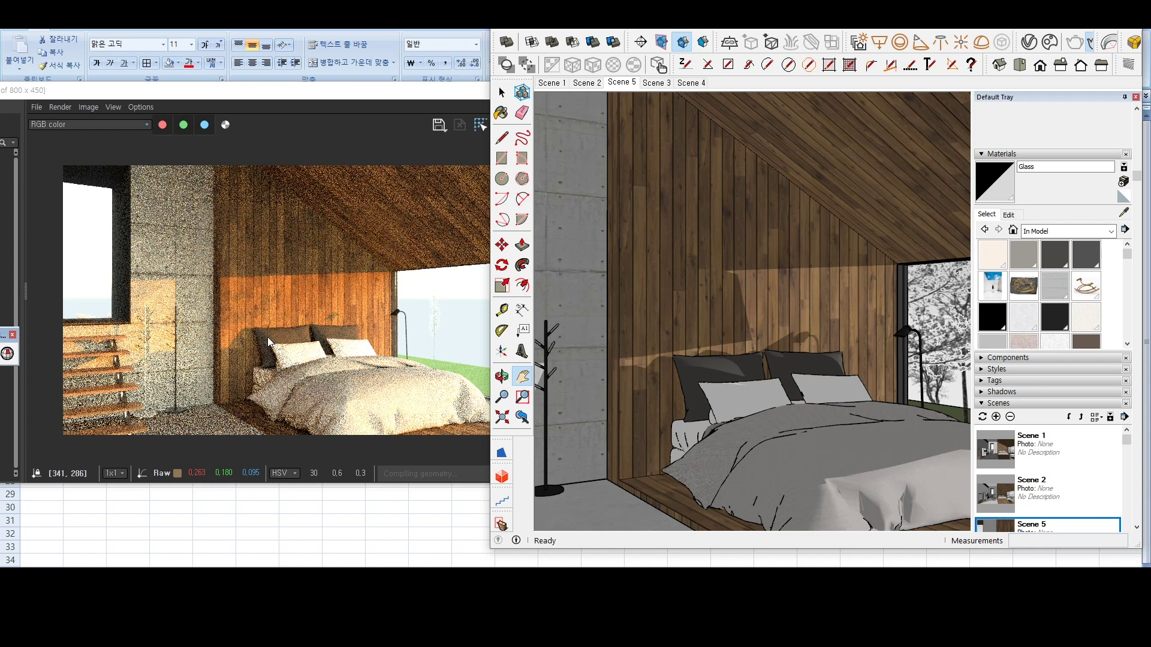
Bring the V-Ray Frame Buffer in front of the other windows.
click(365, 96)
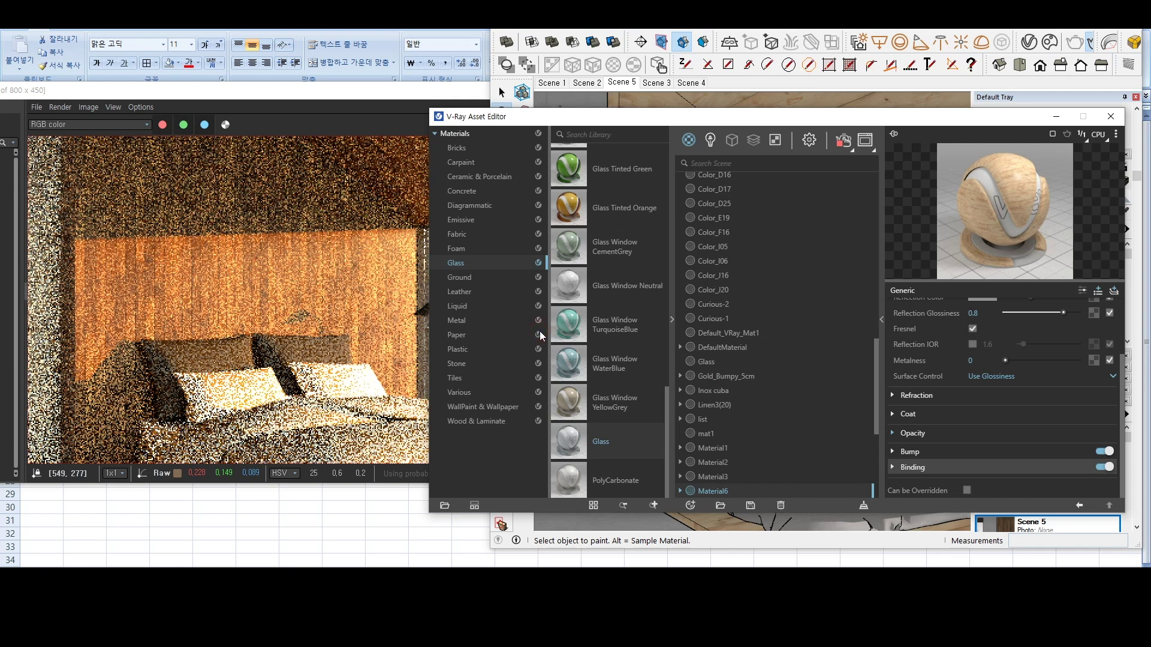
Inspect the wood material's Opacity, Bump and Coat settings, toggling Custom Source off and on.
click(932, 438)
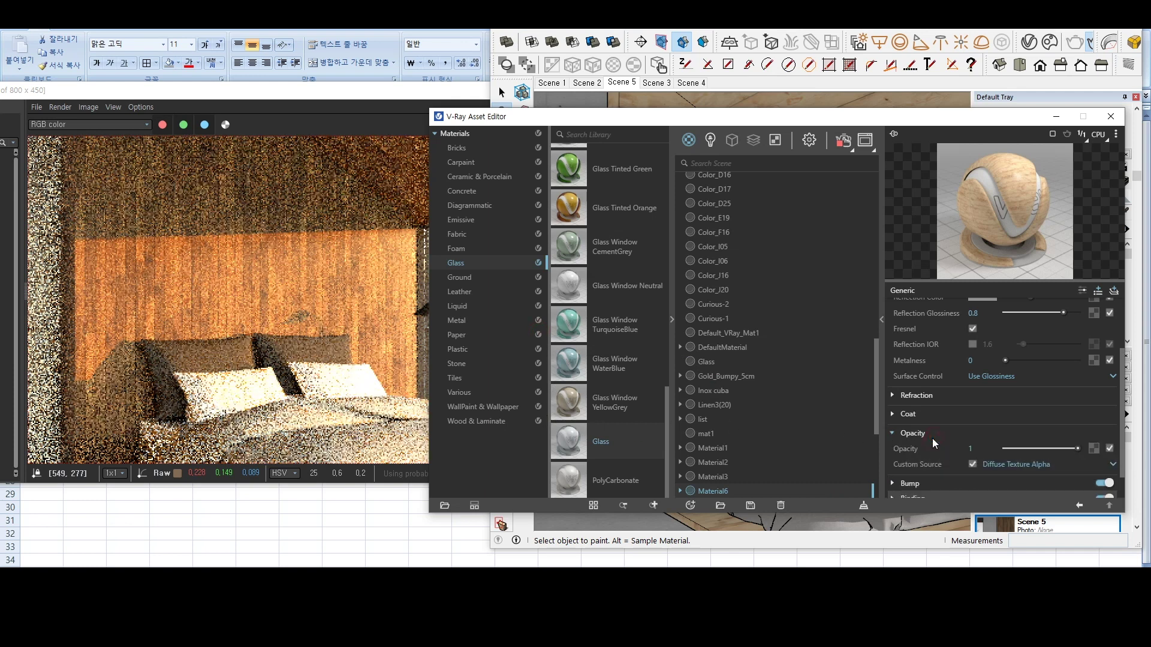
click(973, 465)
click(974, 465)
click(959, 478)
scroll(958, 479, down, 2)
scroll(954, 379, up, 2)
click(953, 411)
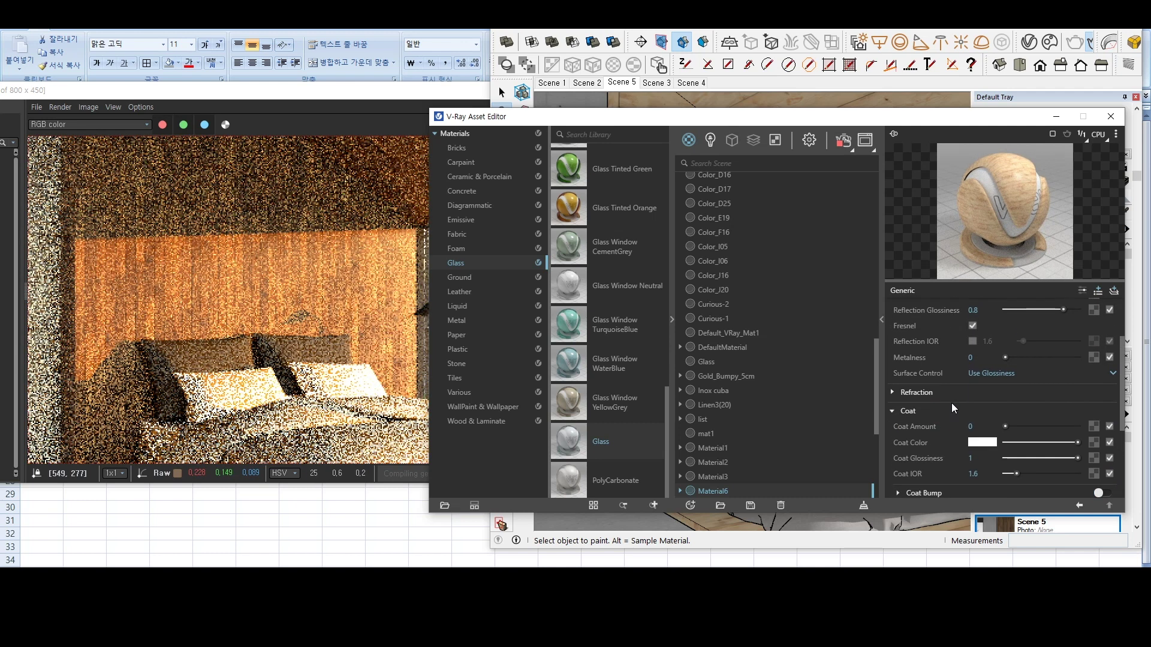
scroll(947, 402, up, 3)
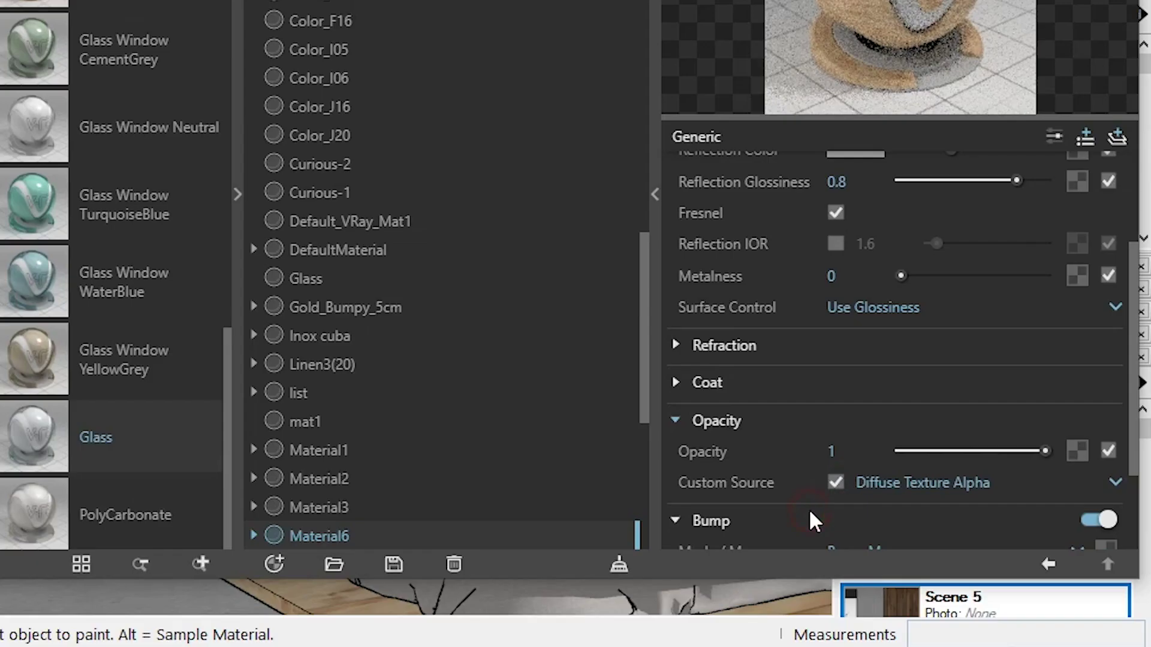
scroll(958, 478, down, 2)
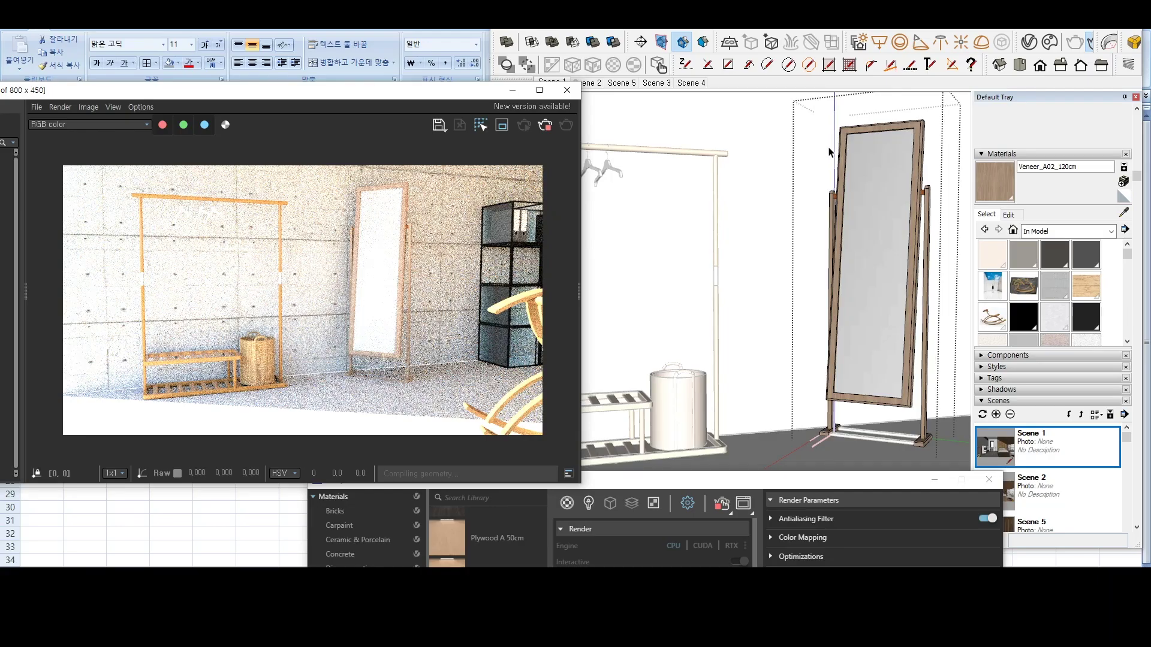
Sample the standing mirror's material into the Asset Editor.
click(904, 211)
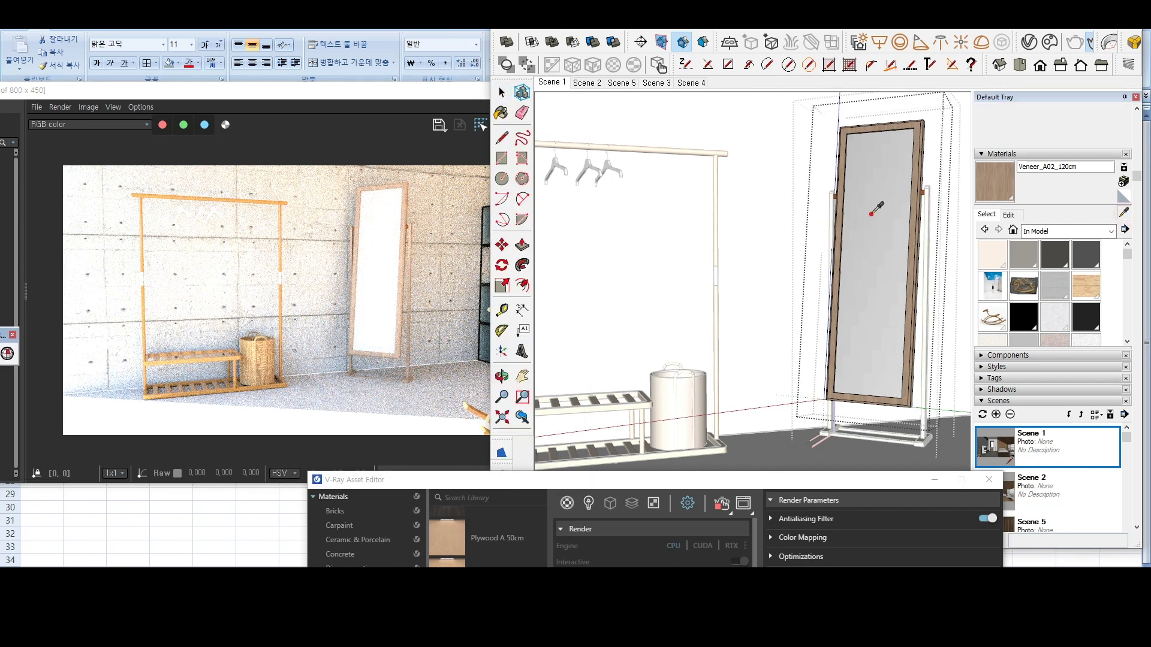
click(874, 210)
click(743, 483)
drag(743, 483, 859, 146)
drag(356, 94, 277, 94)
Set the mirror material's reflection to white with Fresnel turned off.
click(996, 392)
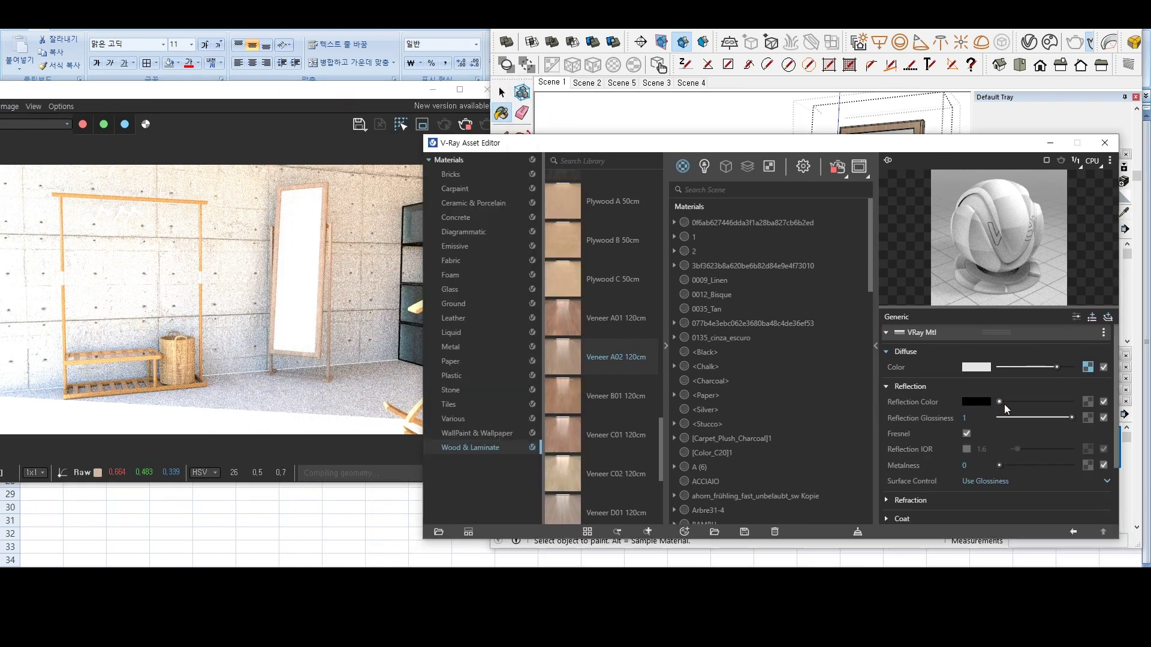
click(967, 433)
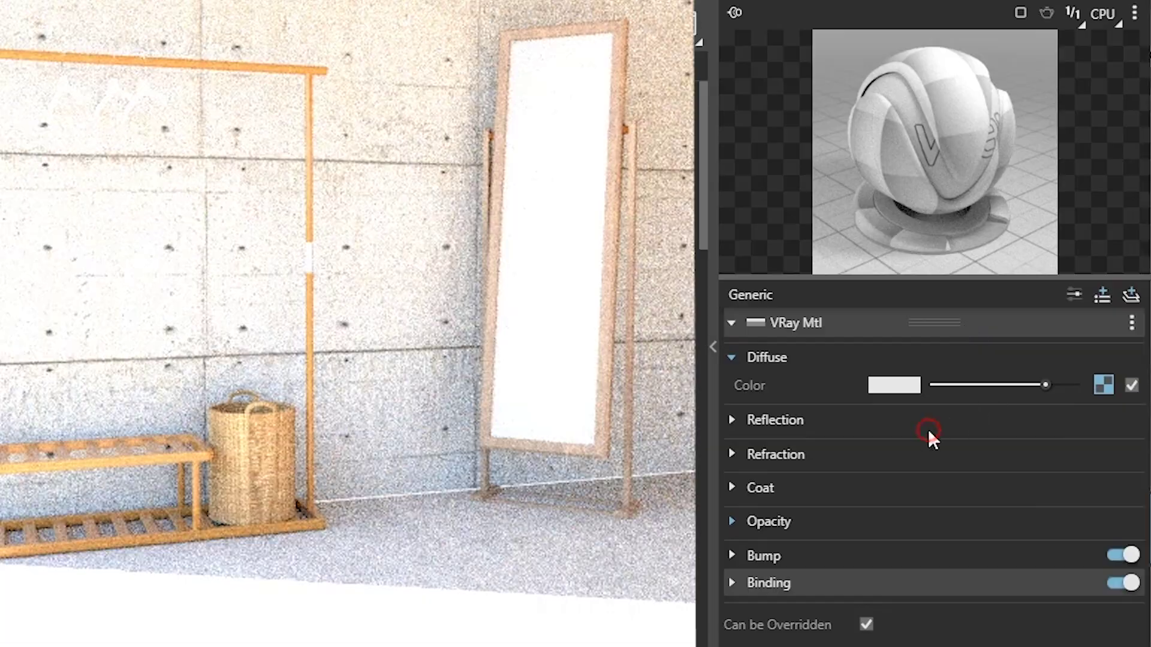
click(928, 429)
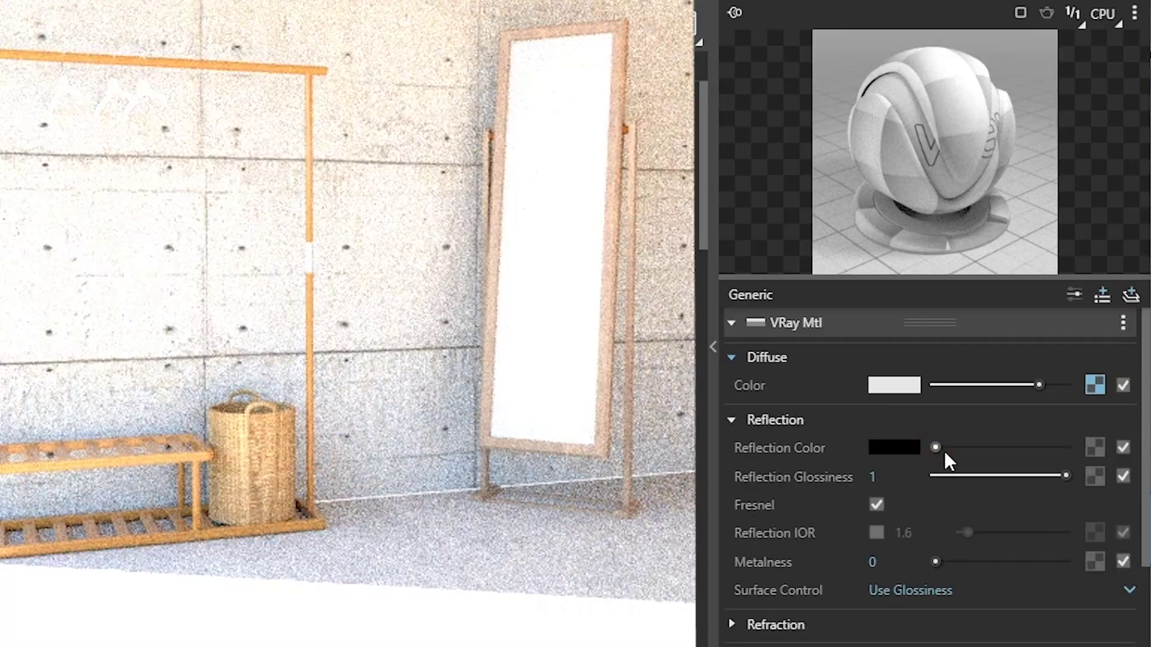
click(876, 505)
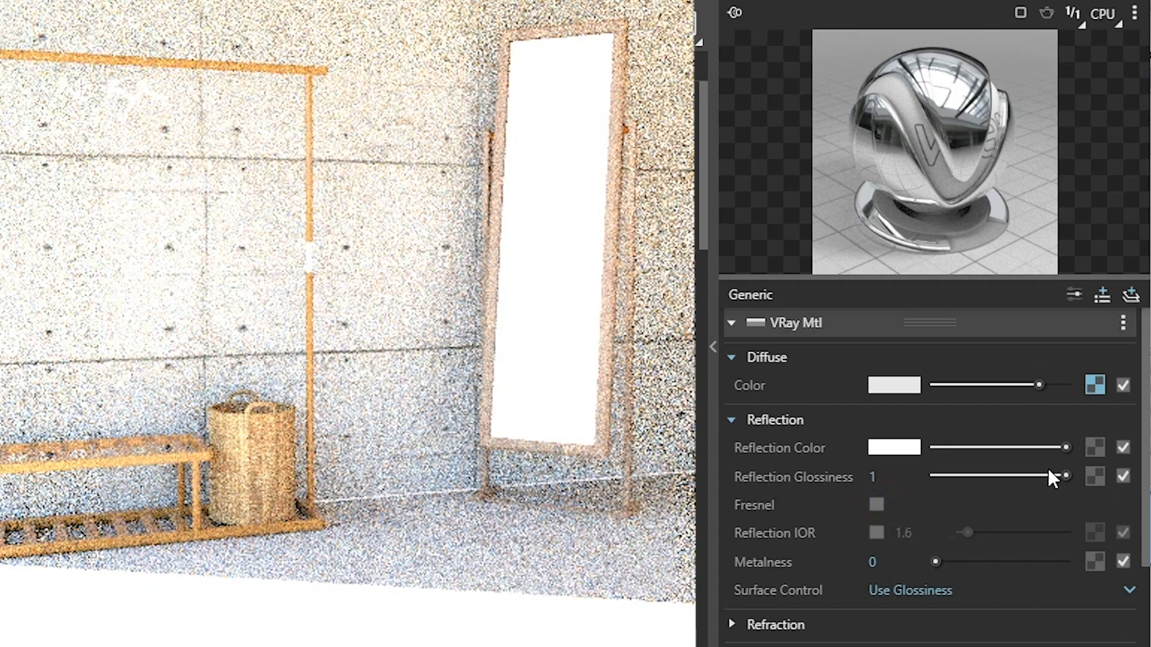
Turn Fresnel back on, then sample Mirror 02 from the mirror into the V-Ray Asset Editor.
click(877, 505)
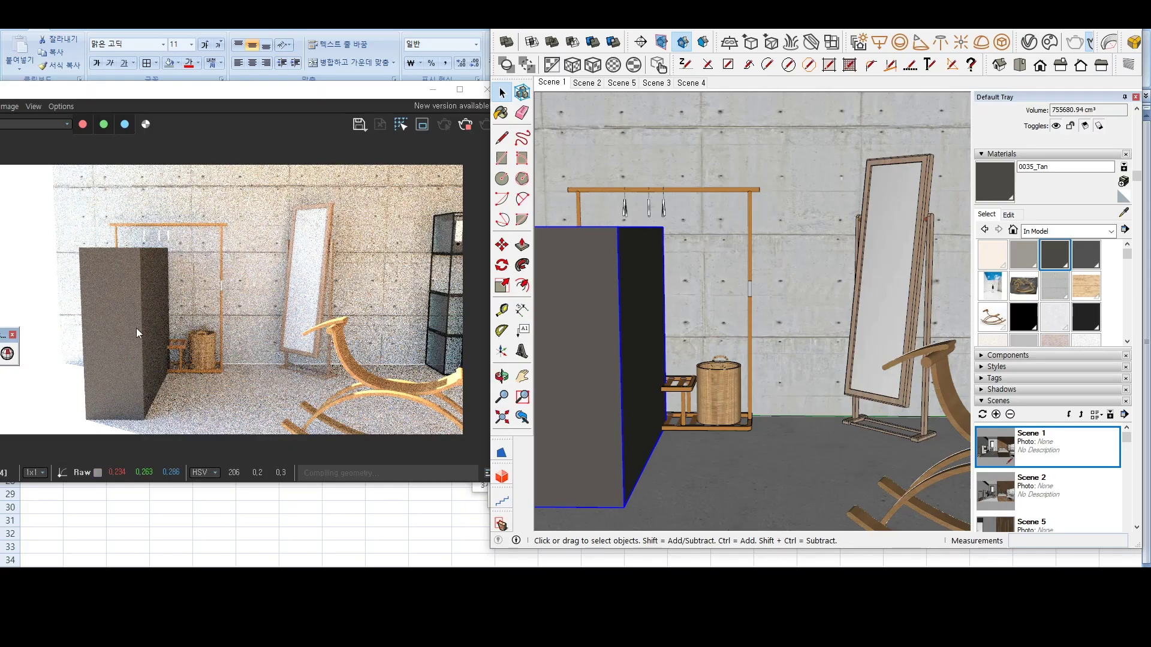
click(1124, 213)
click(897, 246)
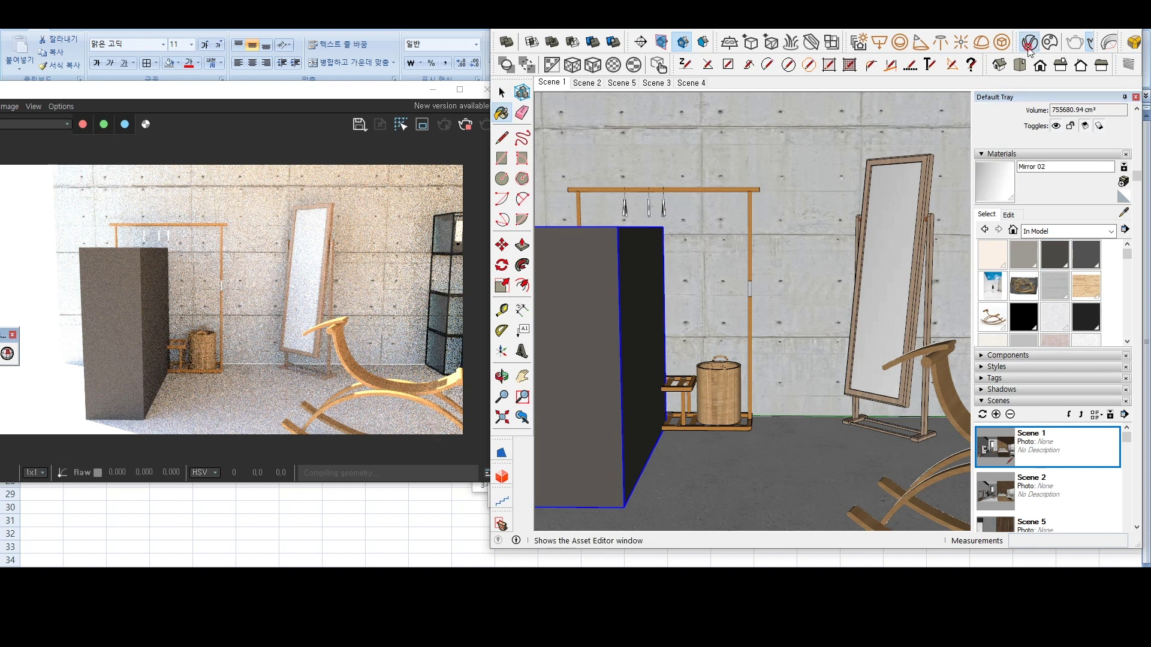
click(1029, 49)
drag(787, 141, 850, 268)
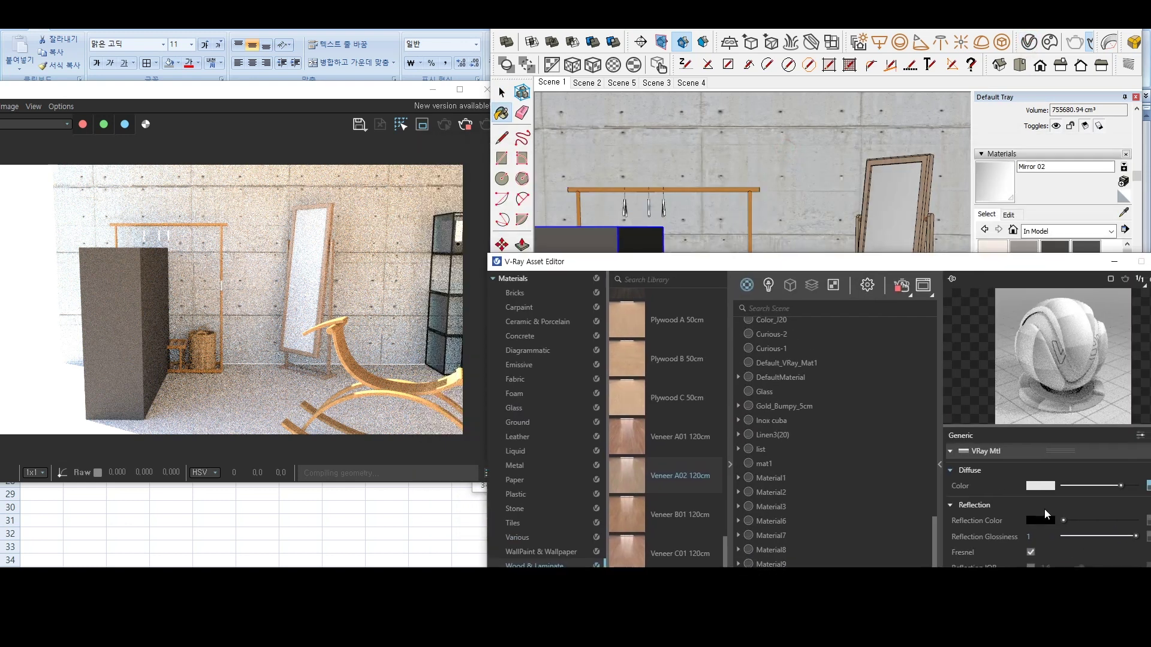
drag(966, 271, 862, 153)
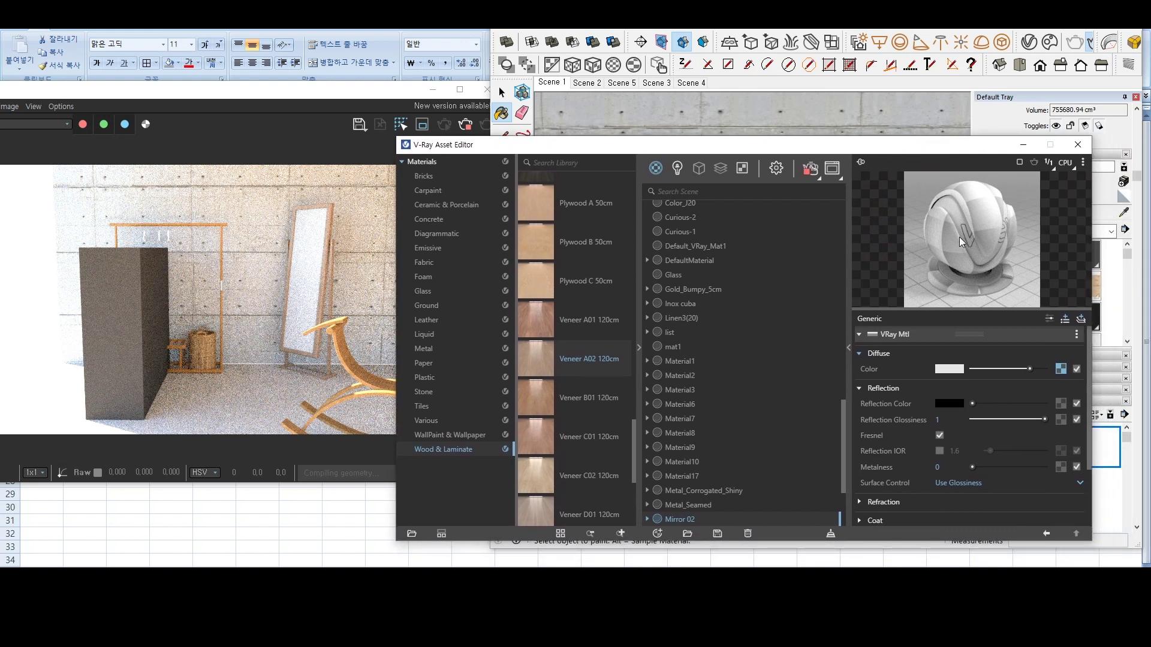
Give Mirror 02 a white reflection colour with Fresnel disabled, then close the editor.
drag(974, 403, 1039, 404)
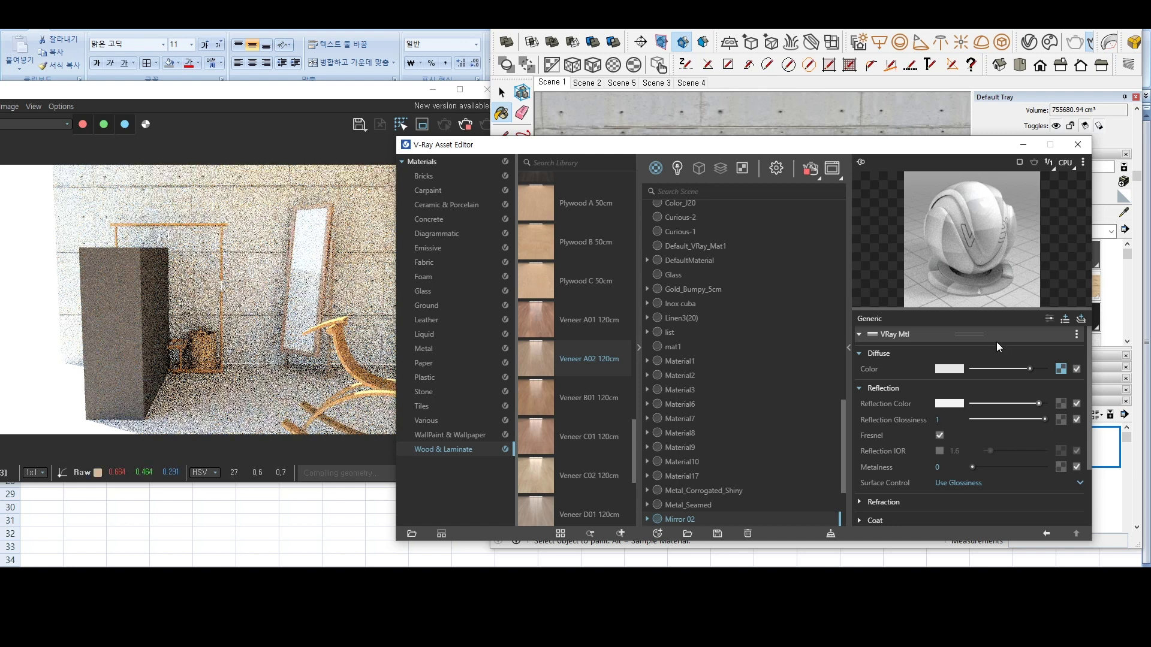
click(940, 435)
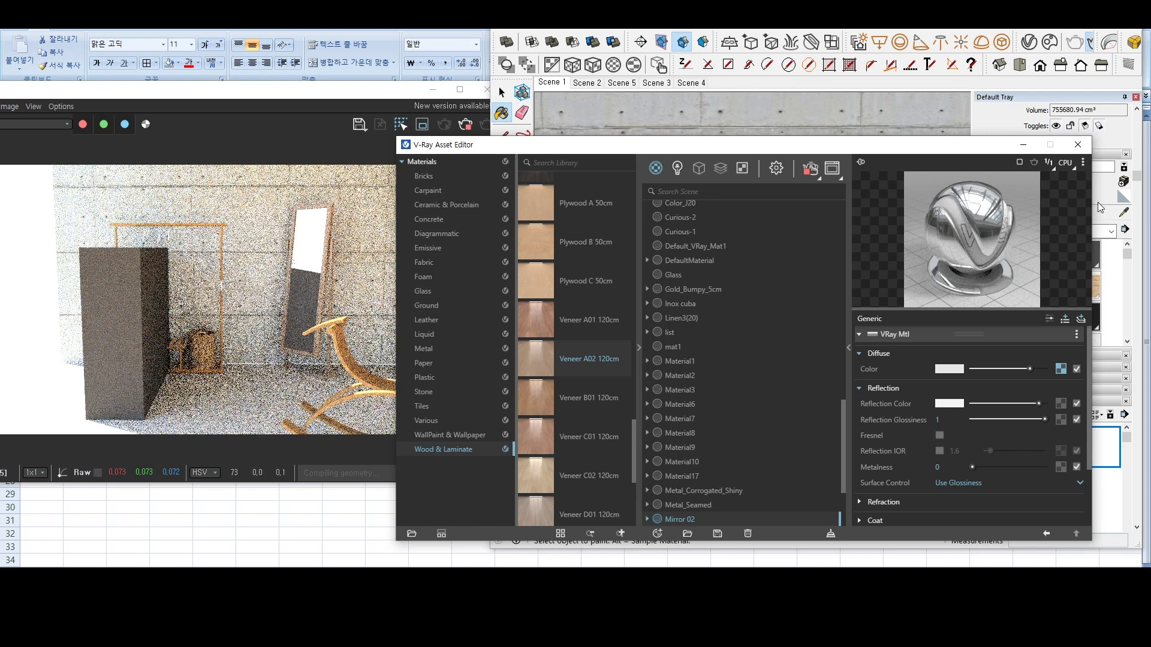
click(1078, 144)
Inspect the whole mirror, then return the view to Scene 1.
middle_drag(804, 293, 803, 326)
key(space)
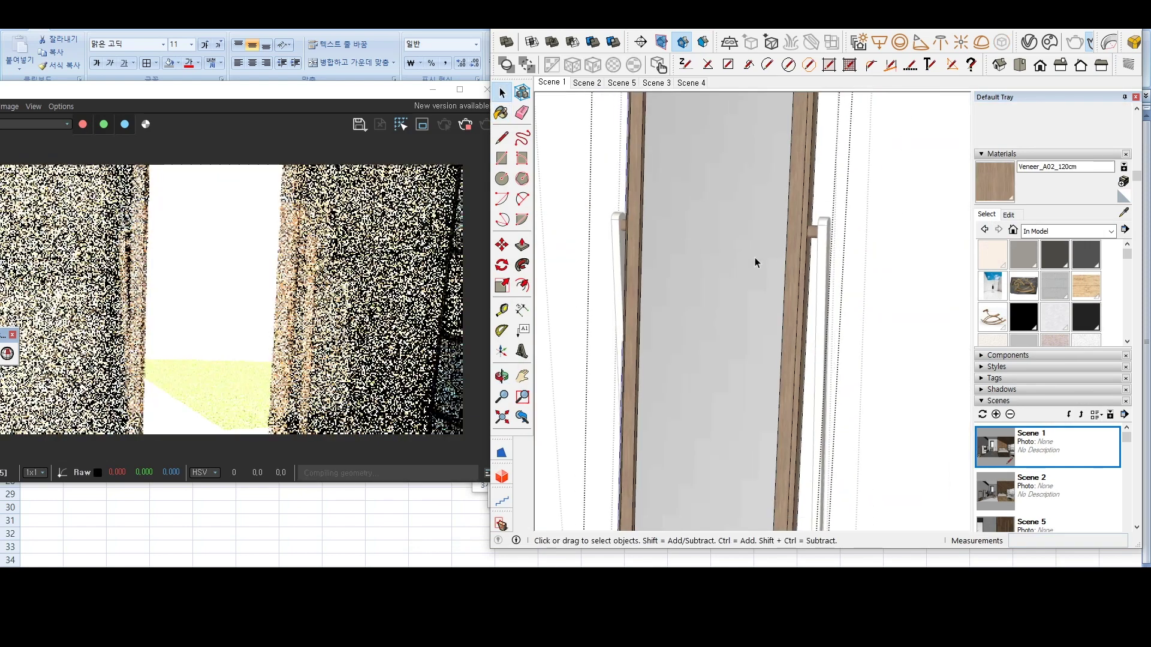
scroll(755, 262, down, 8)
middle_drag(758, 275, 763, 275)
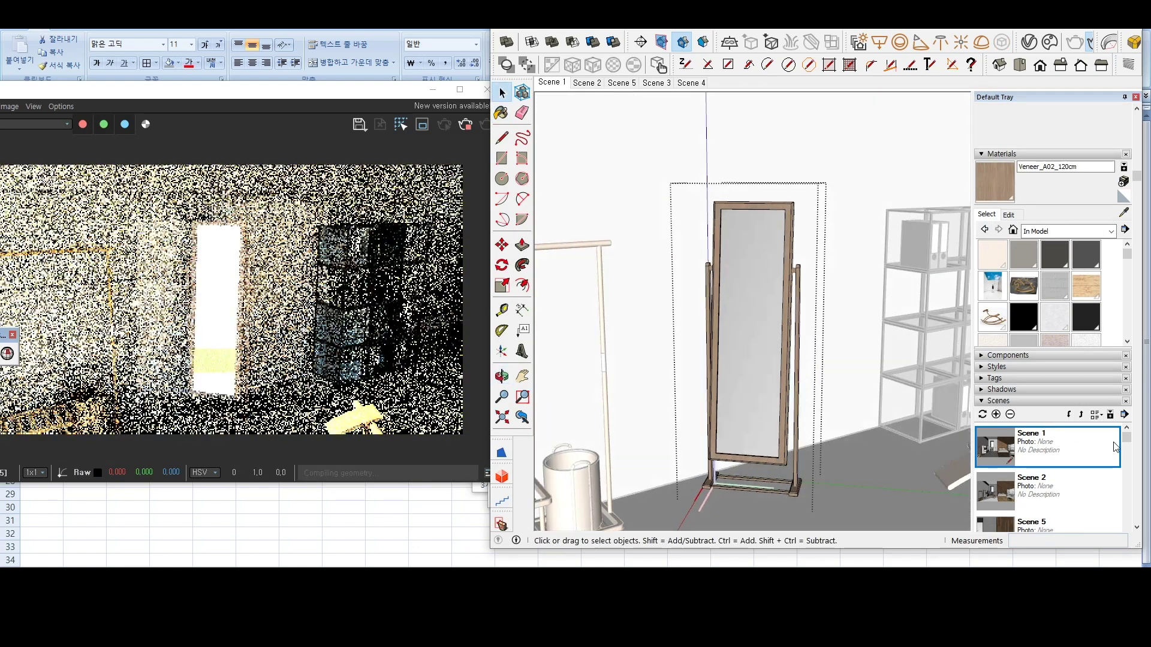
double_click(1090, 449)
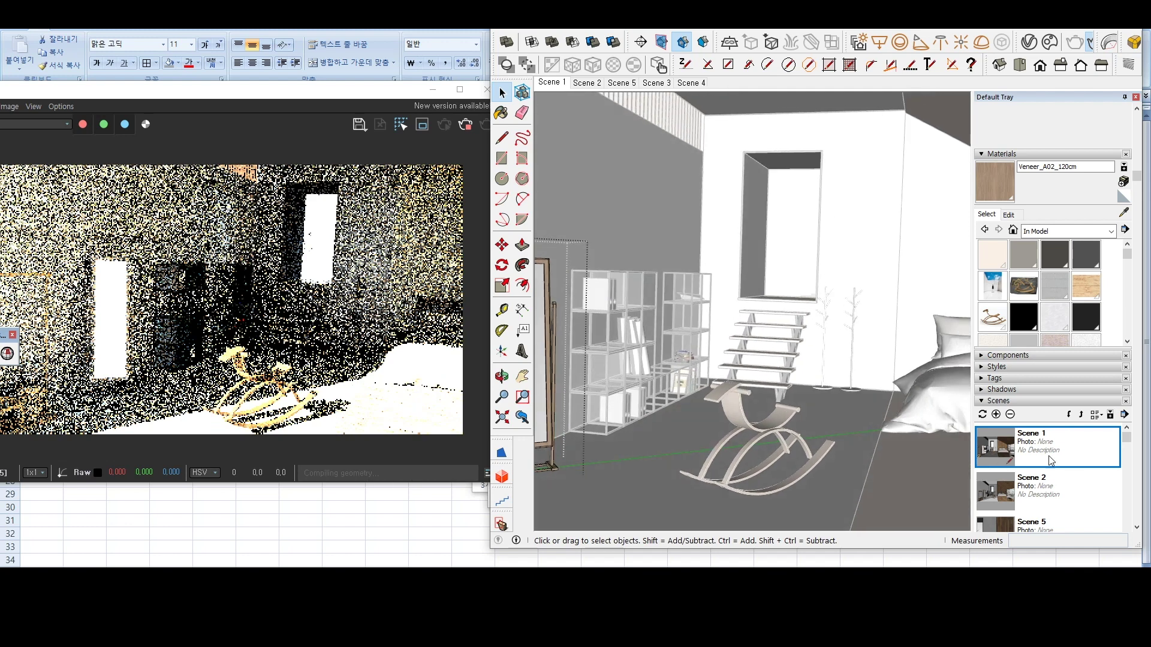